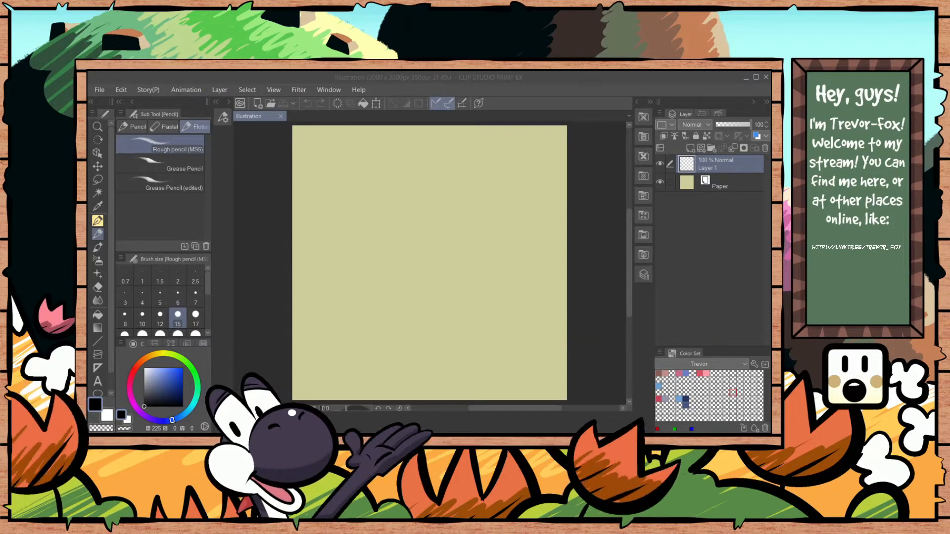
Step: Sketch a cartoon head with the rough pencil: a head circle, muzzle, nose, two eyes and a large round right ear
{"action": "left_click", "coordinate": [439, 178]}
{"action": "mouse_move", "coordinate": [439, 175]}
{"action": "left_mouse_down"}
{"action": "mouse_move", "coordinate": [413, 208]}
{"action": "mouse_move", "coordinate": [465, 198]}
{"action": "mouse_move", "coordinate": [435, 233]}
{"action": "mouse_move", "coordinate": [475, 198]}
{"action": "mouse_move", "coordinate": [440, 247]}
{"action": "mouse_move", "coordinate": [430, 176]}
{"action": "left_mouse_up"}
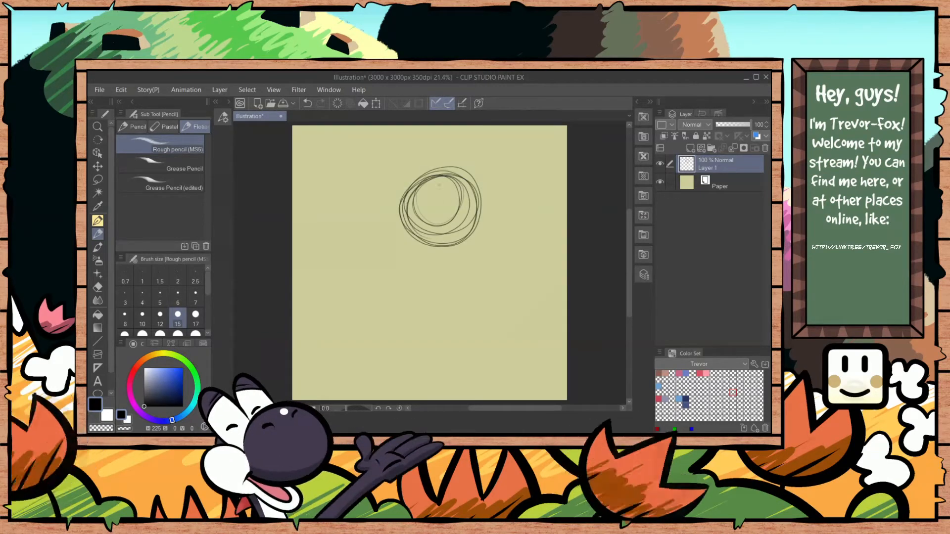
{"action": "left_click_drag", "start_coordinate": [408, 215], "coordinate": [472, 211]}
{"action": "mouse_move", "coordinate": [472, 174]}
{"action": "left_mouse_down"}
{"action": "mouse_move", "coordinate": [504, 132]}
{"action": "mouse_move", "coordinate": [526, 188]}
{"action": "mouse_move", "coordinate": [507, 215]}
{"action": "mouse_move", "coordinate": [468, 208]}
{"action": "mouse_move", "coordinate": [515, 203]}
{"action": "left_mouse_up"}
{"action": "mouse_move", "coordinate": [434, 166]}
{"action": "left_mouse_down"}
{"action": "mouse_move", "coordinate": [408, 181]}
{"action": "mouse_move", "coordinate": [412, 196]}
{"action": "mouse_move", "coordinate": [432, 177]}
{"action": "left_mouse_up"}
{"action": "mouse_move", "coordinate": [403, 208]}
{"action": "left_mouse_down"}
{"action": "mouse_move", "coordinate": [374, 236]}
{"action": "mouse_move", "coordinate": [428, 249]}
{"action": "left_mouse_up"}
{"action": "mouse_move", "coordinate": [448, 189]}
{"action": "left_mouse_down"}
{"action": "mouse_move", "coordinate": [451, 217]}
{"action": "mouse_move", "coordinate": [400, 207]}
{"action": "mouse_move", "coordinate": [412, 248]}
{"action": "mouse_move", "coordinate": [442, 241]}
{"action": "left_mouse_up"}
{"action": "mouse_move", "coordinate": [385, 192]}
{"action": "left_mouse_down"}
{"action": "mouse_move", "coordinate": [379, 218]}
{"action": "mouse_move", "coordinate": [434, 137]}
{"action": "left_mouse_up"}
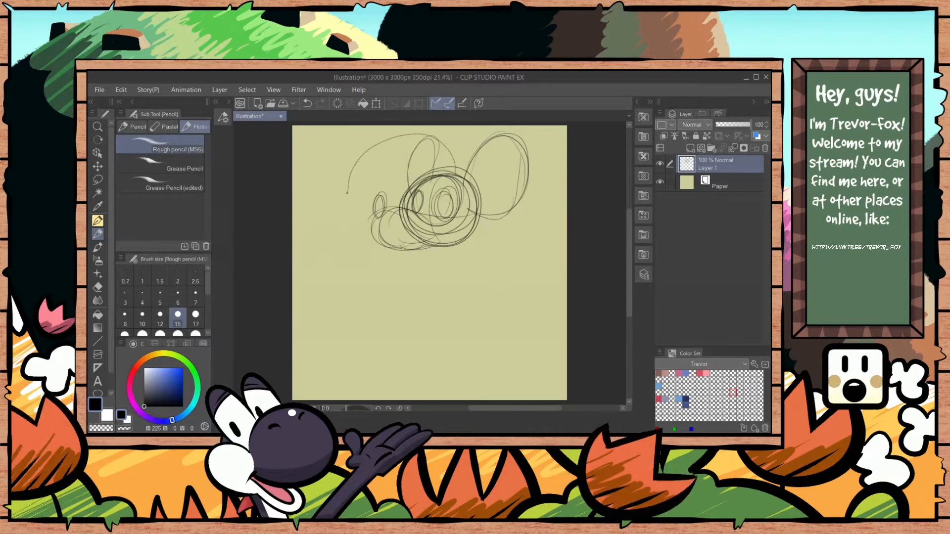
Step: Sketch the left ear with its inner curve and the pointed hair spikes on top of the head
{"action": "left_click_drag", "start_coordinate": [347, 193], "coordinate": [430, 181]}
{"action": "mouse_move", "coordinate": [394, 154]}
{"action": "left_mouse_down"}
{"action": "mouse_move", "coordinate": [421, 179]}
{"action": "mouse_move", "coordinate": [427, 170]}
{"action": "left_mouse_up"}
{"action": "left_click_drag", "start_coordinate": [426, 131], "coordinate": [431, 172]}
{"action": "mouse_move", "coordinate": [427, 131]}
{"action": "left_mouse_down"}
{"action": "mouse_move", "coordinate": [448, 157]}
{"action": "mouse_move", "coordinate": [438, 175]}
{"action": "mouse_move", "coordinate": [458, 174]}
{"action": "left_mouse_up"}
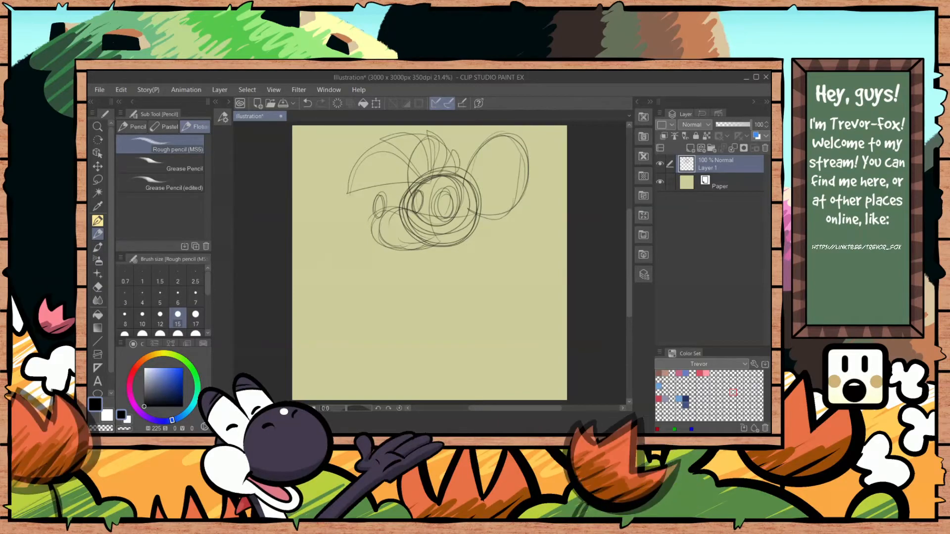
{"action": "left_click_drag", "start_coordinate": [365, 188], "coordinate": [392, 173]}
Step: Add the pupils, cheek and lower jaw to the face, and sketch the neck with a segmented collar
{"action": "mouse_move", "coordinate": [441, 198]}
{"action": "left_mouse_down"}
{"action": "mouse_move", "coordinate": [442, 210]}
{"action": "mouse_move", "coordinate": [420, 206]}
{"action": "left_mouse_up"}
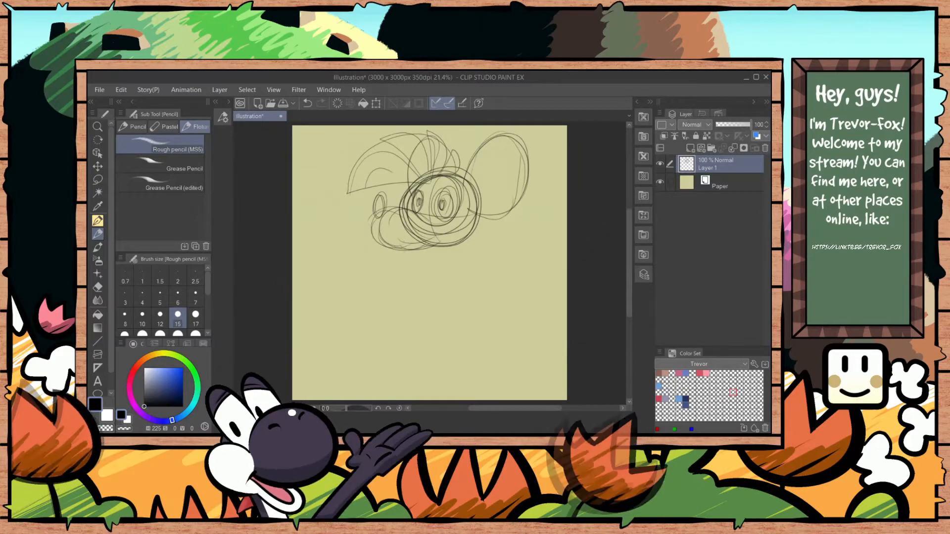
{"action": "mouse_move", "coordinate": [471, 209]}
{"action": "left_mouse_down"}
{"action": "mouse_move", "coordinate": [482, 216]}
{"action": "mouse_move", "coordinate": [451, 245]}
{"action": "left_mouse_up"}
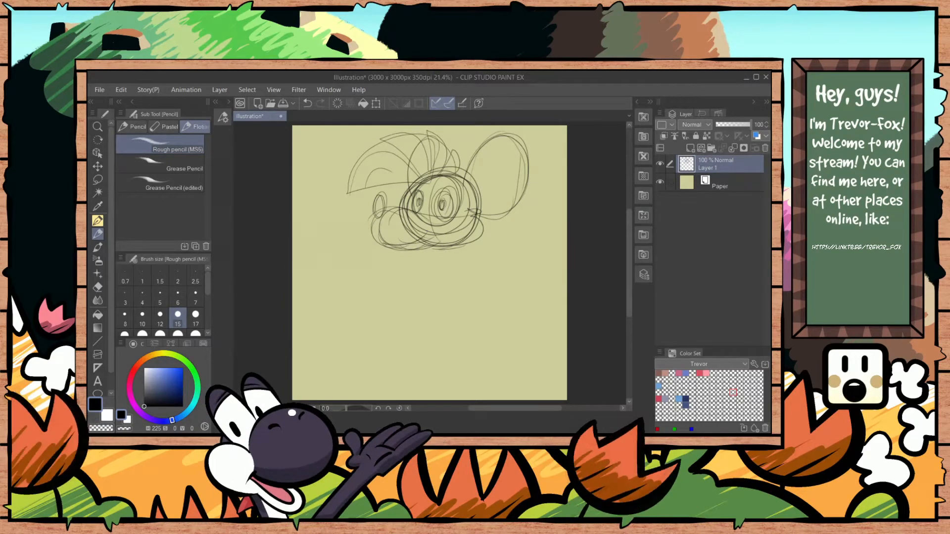
{"action": "mouse_move", "coordinate": [381, 247]}
{"action": "left_mouse_down"}
{"action": "mouse_move", "coordinate": [430, 262]}
{"action": "mouse_move", "coordinate": [479, 253]}
{"action": "mouse_move", "coordinate": [455, 264]}
{"action": "mouse_move", "coordinate": [420, 257]}
{"action": "mouse_move", "coordinate": [411, 280]}
{"action": "mouse_move", "coordinate": [478, 276]}
{"action": "left_mouse_up"}
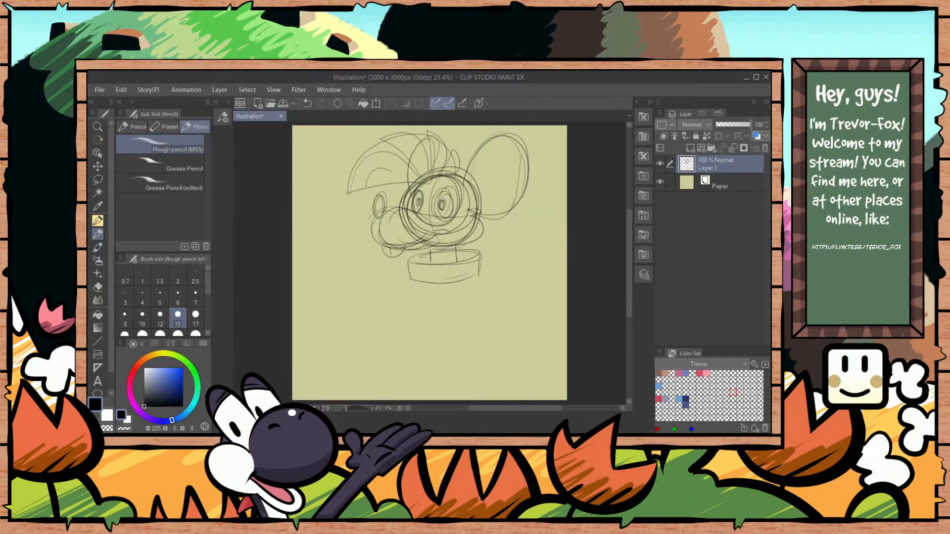
{"action": "mouse_move", "coordinate": [421, 264]}
{"action": "left_mouse_down"}
{"action": "mouse_move", "coordinate": [421, 280]}
{"action": "mouse_move", "coordinate": [440, 284]}
{"action": "mouse_move", "coordinate": [465, 310]}
{"action": "left_mouse_up"}
Step: Move the whole sketch lower on the canvas and add inner lines to the right ear
{"action": "key", "text": "ctrl+t"}
{"action": "left_click_drag", "start_coordinate": [496, 205], "coordinate": [490, 251]}
{"action": "key", "text": "Return"}
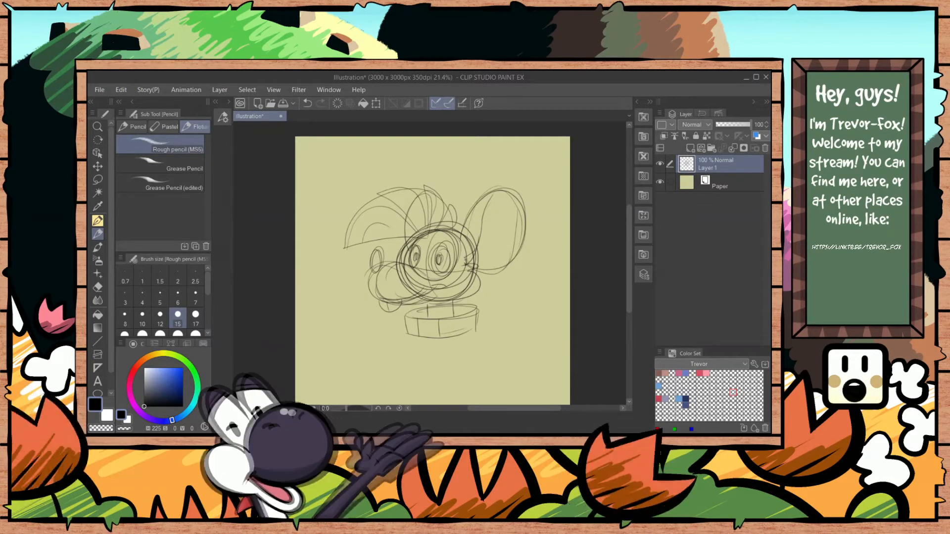
{"action": "left_click_drag", "start_coordinate": [478, 245], "coordinate": [501, 221]}
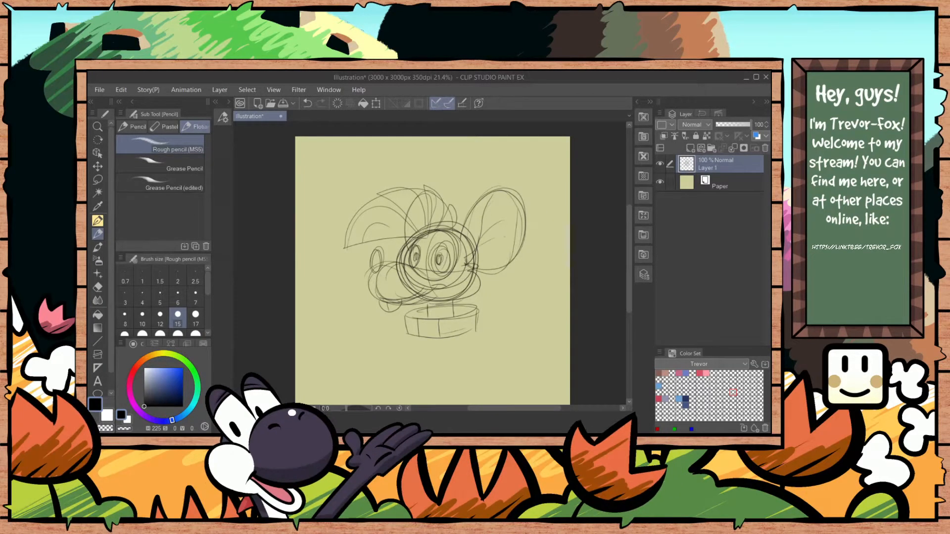
{"action": "mouse_move", "coordinate": [517, 282]}
{"action": "left_mouse_down"}
{"action": "mouse_move", "coordinate": [531, 267]}
{"action": "mouse_move", "coordinate": [512, 275]}
{"action": "left_mouse_up"}
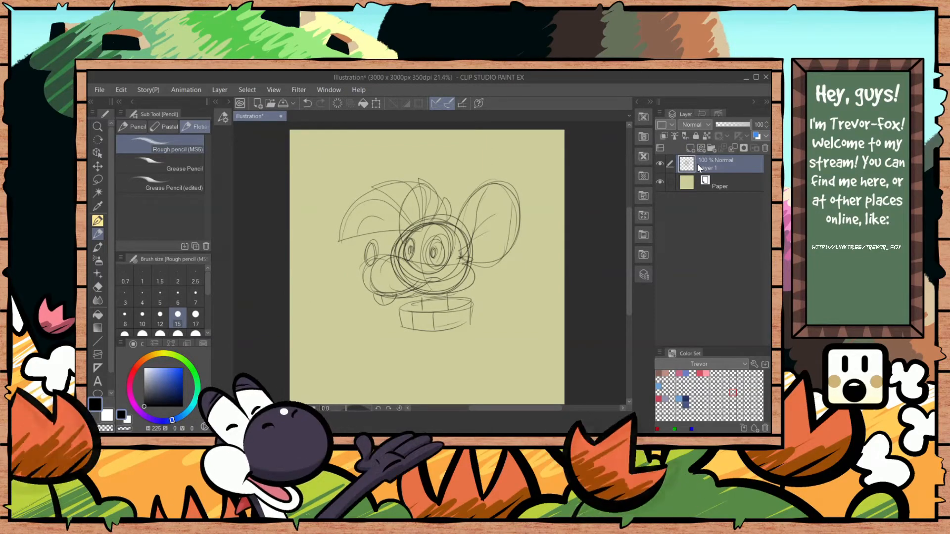
Step: Create a vector layer named Line Art above the sketch and set the sketch layer's opacity to 35%
{"action": "left_click", "coordinate": [500, 195]}
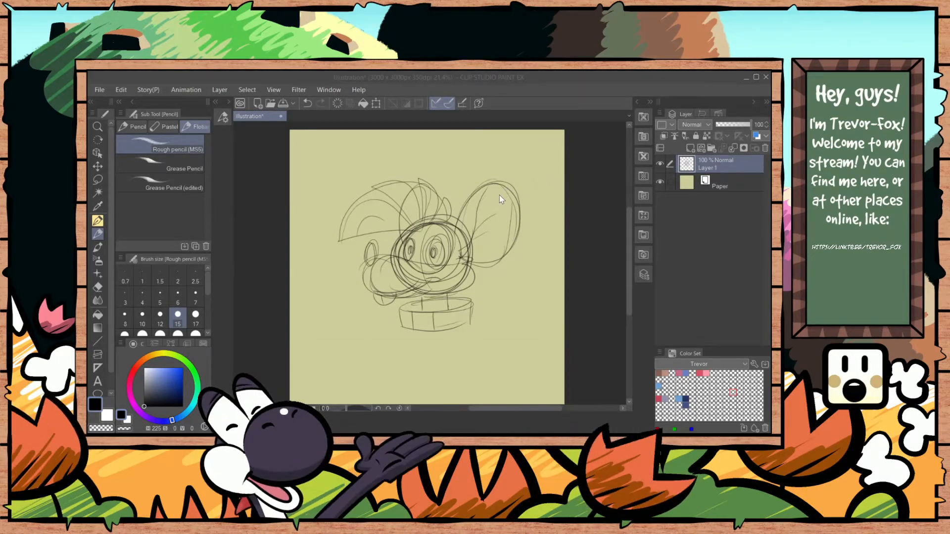
{"action": "left_click", "coordinate": [512, 240]}
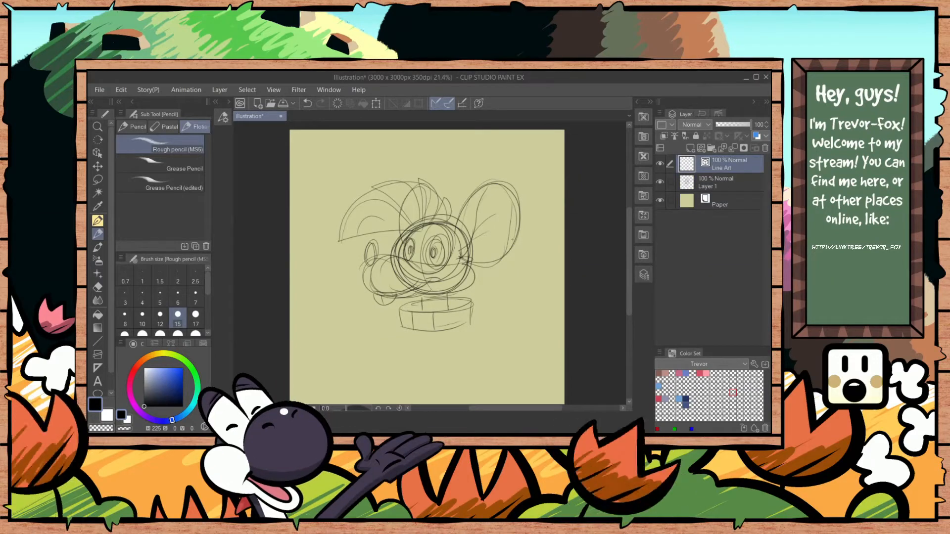
{"action": "left_click", "coordinate": [734, 186]}
{"action": "left_click", "coordinate": [759, 126]}
{"action": "type", "text": "35"}
{"action": "key", "text": "Return"}
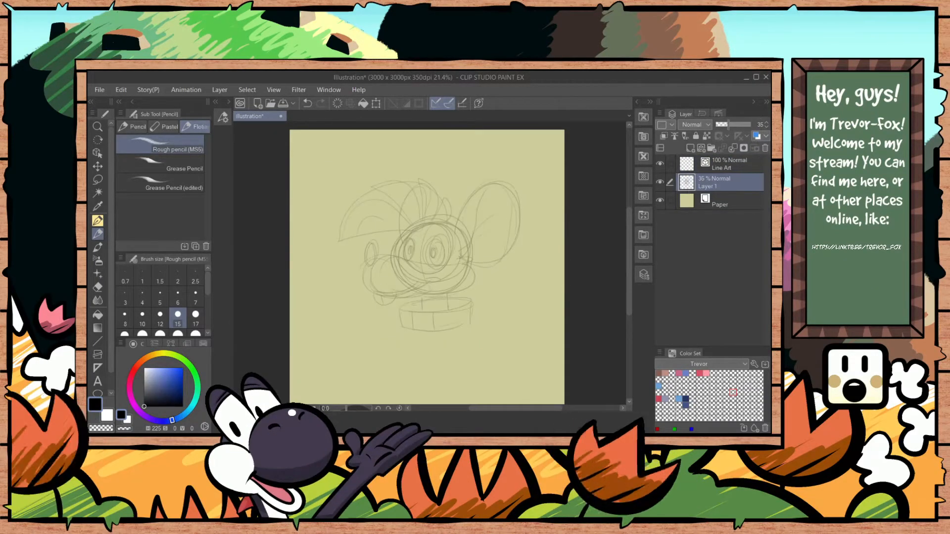
Step: Activate the Line Art layer and the BRUSH - Fat Maru (MS4) pen, with the tool property settings shown
{"action": "left_click", "coordinate": [722, 167]}
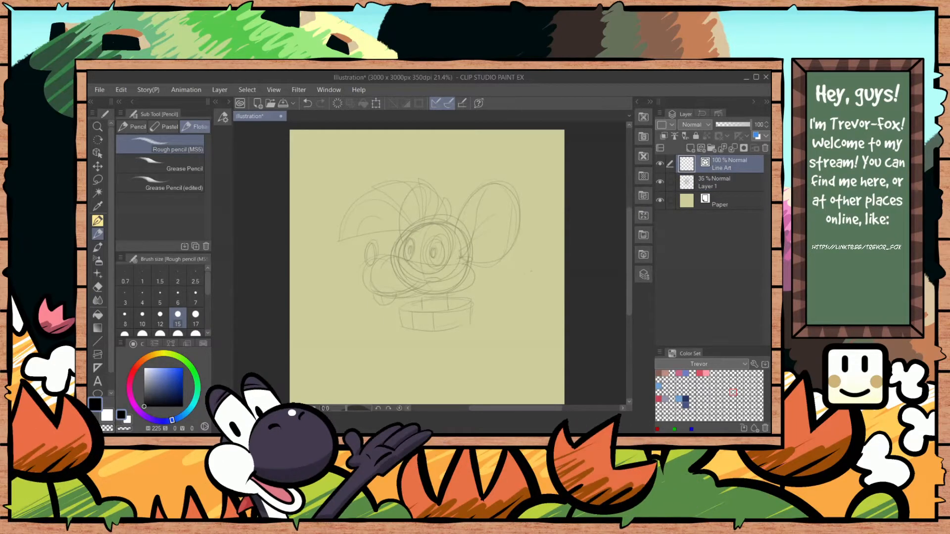
{"action": "mouse_move", "coordinate": [476, 282]}
{"action": "left_mouse_down"}
{"action": "mouse_move", "coordinate": [495, 270]}
{"action": "mouse_move", "coordinate": [489, 282]}
{"action": "left_mouse_up"}
{"action": "scroll", "coordinate": [409, 237], "scroll_direction": "up", "scroll_amount": 3}
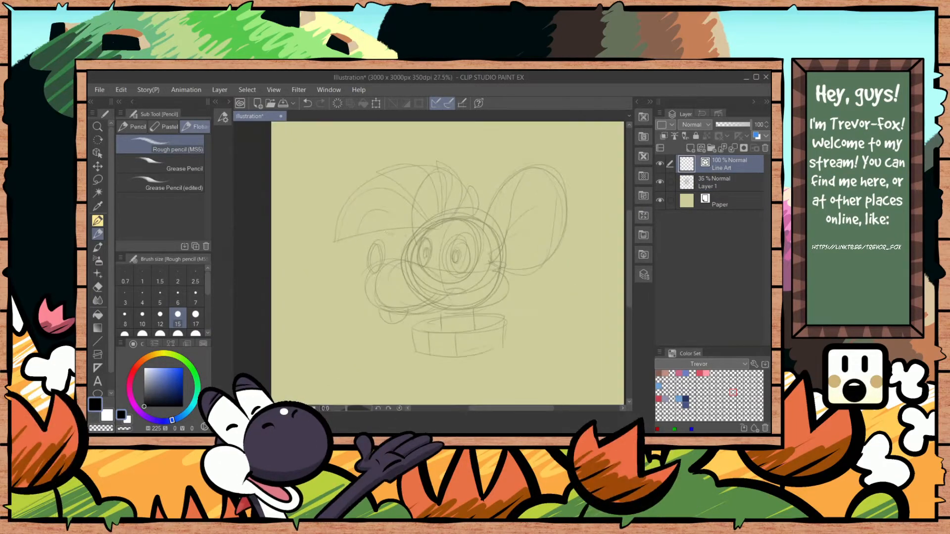
{"action": "key", "text": "p"}
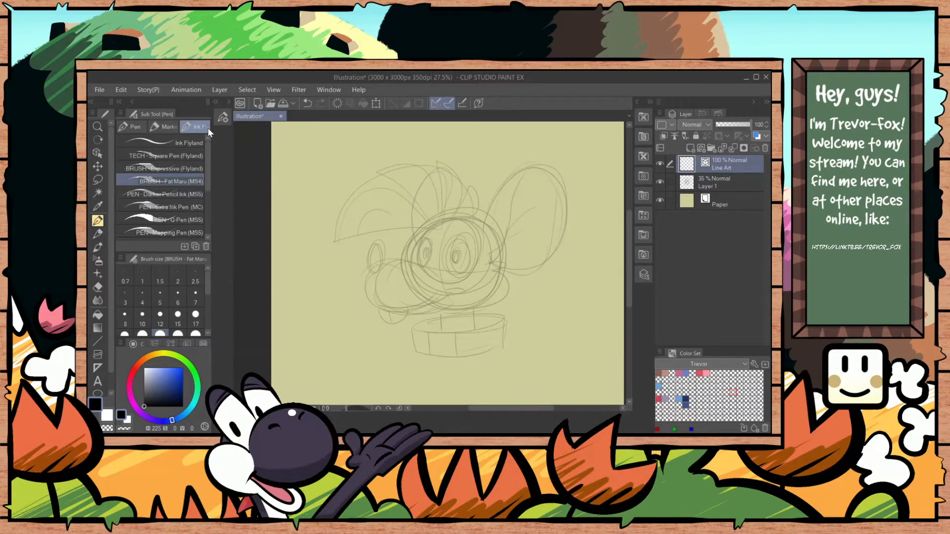
{"action": "key", "text": "e"}
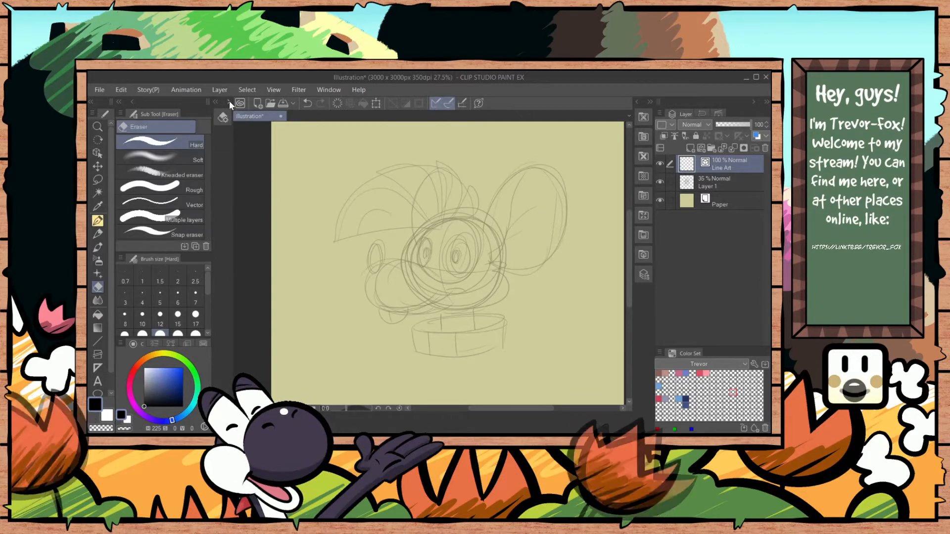
{"action": "left_click", "coordinate": [228, 100]}
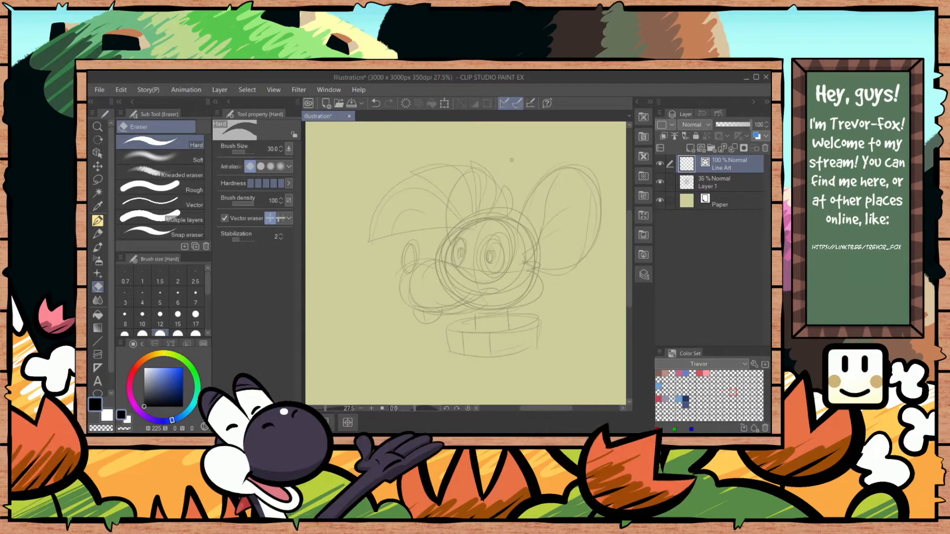
{"action": "key", "text": "p"}
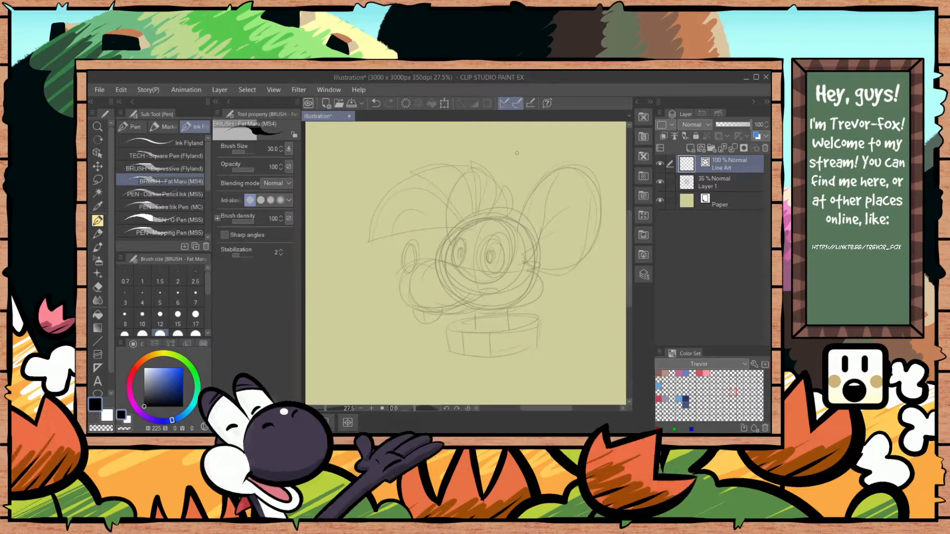
Step: Draw two crossing test strokes over the sketch, try the eraser on one and undo the erasure
{"action": "mouse_move", "coordinate": [520, 152]}
{"action": "left_mouse_down"}
{"action": "mouse_move", "coordinate": [422, 188]}
{"action": "mouse_move", "coordinate": [416, 258]}
{"action": "left_mouse_up"}
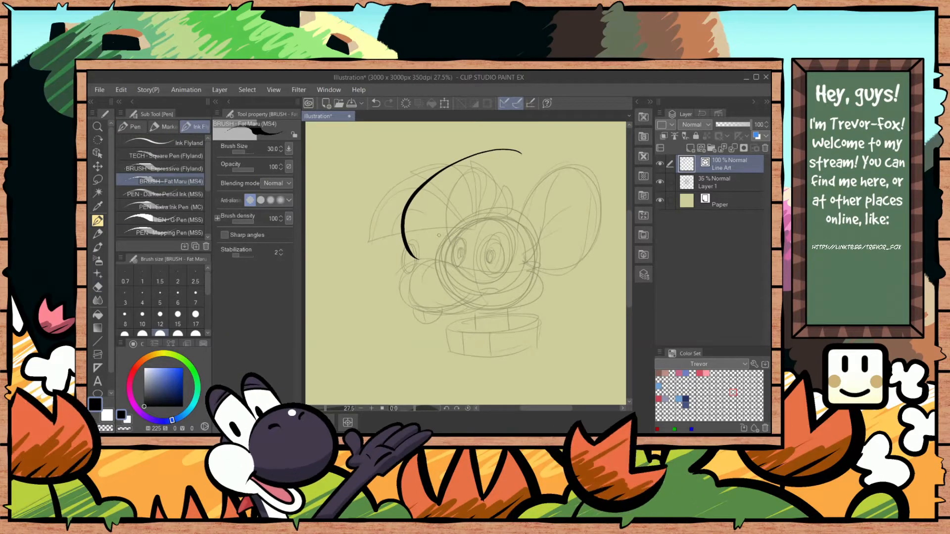
{"action": "left_click_drag", "start_coordinate": [415, 153], "coordinate": [540, 227]}
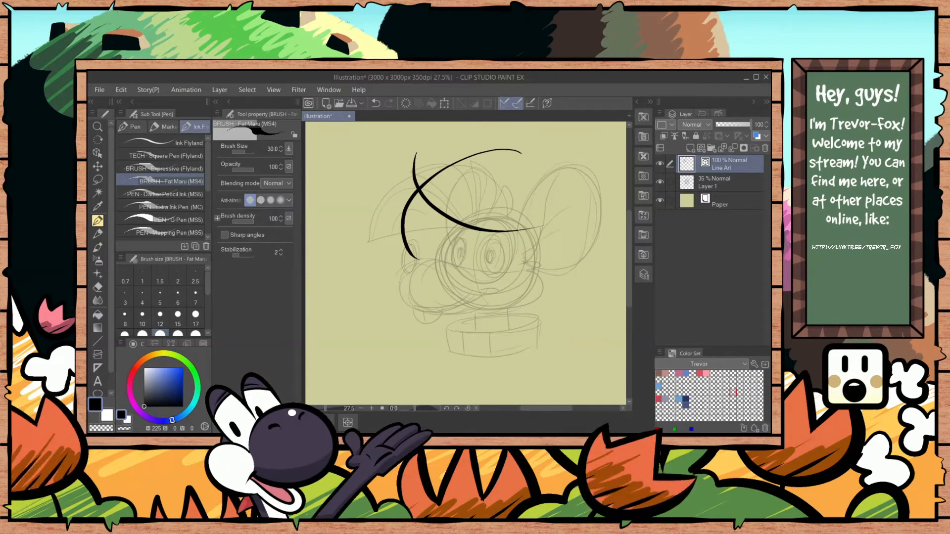
{"action": "key", "text": "e"}
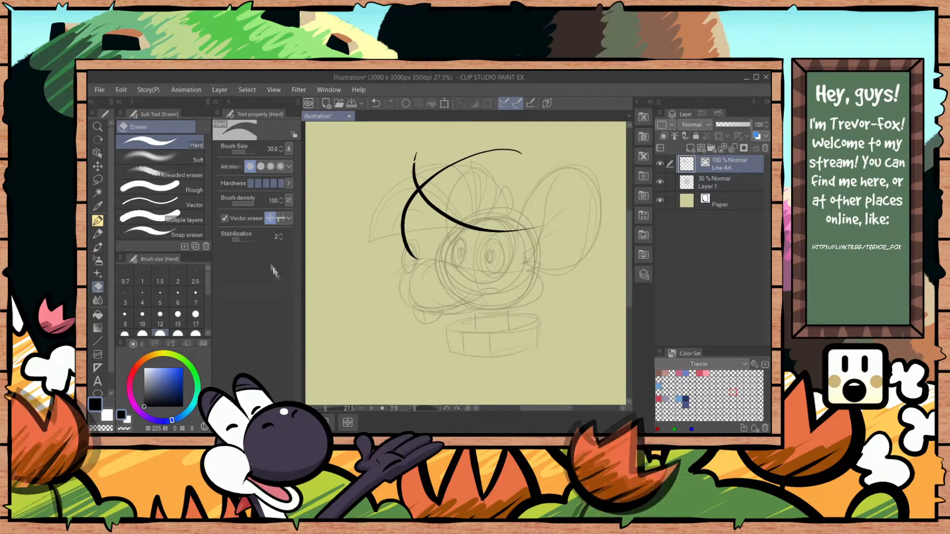
{"action": "key", "text": "ctrl+z"}
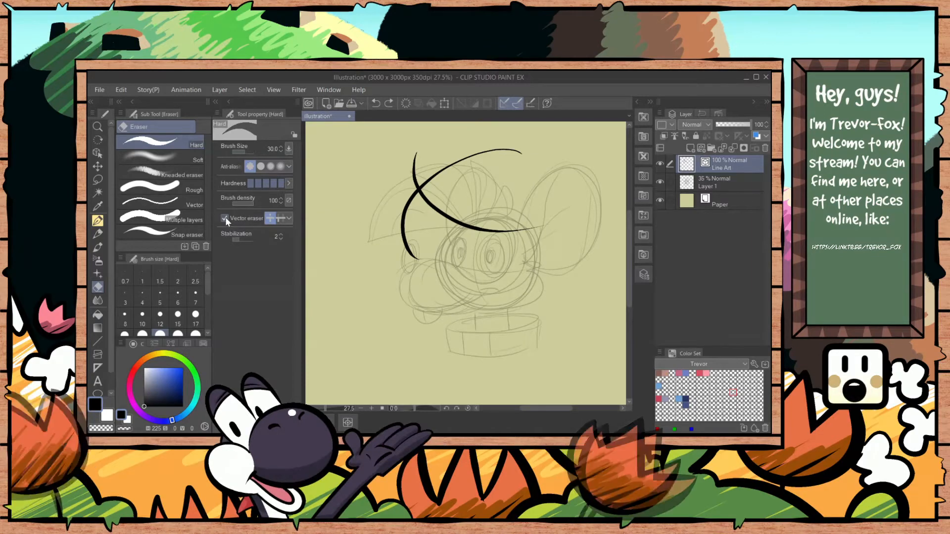
Step: Set the vector eraser to erase up to intersections and remove the two test strokes
{"action": "left_click", "coordinate": [278, 218]}
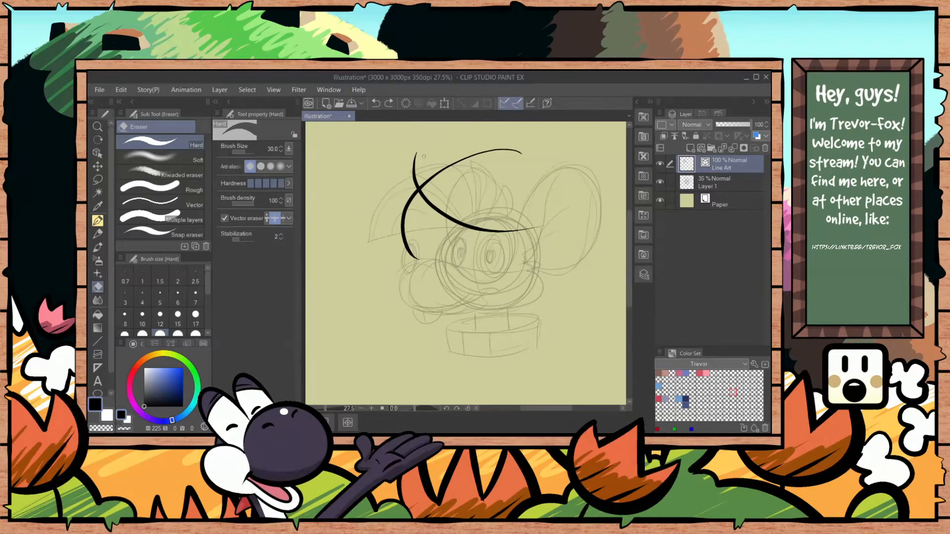
{"action": "left_click", "coordinate": [416, 171]}
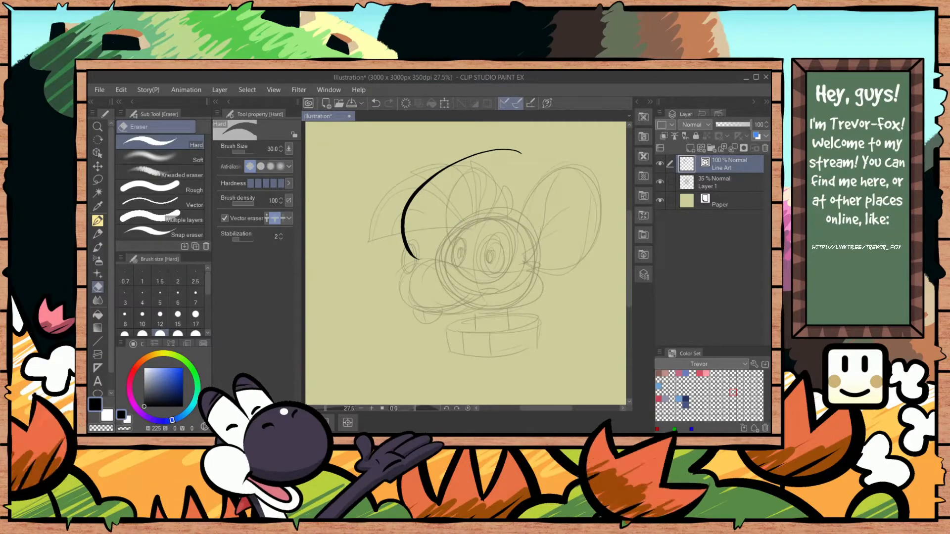
{"action": "left_click", "coordinate": [521, 153]}
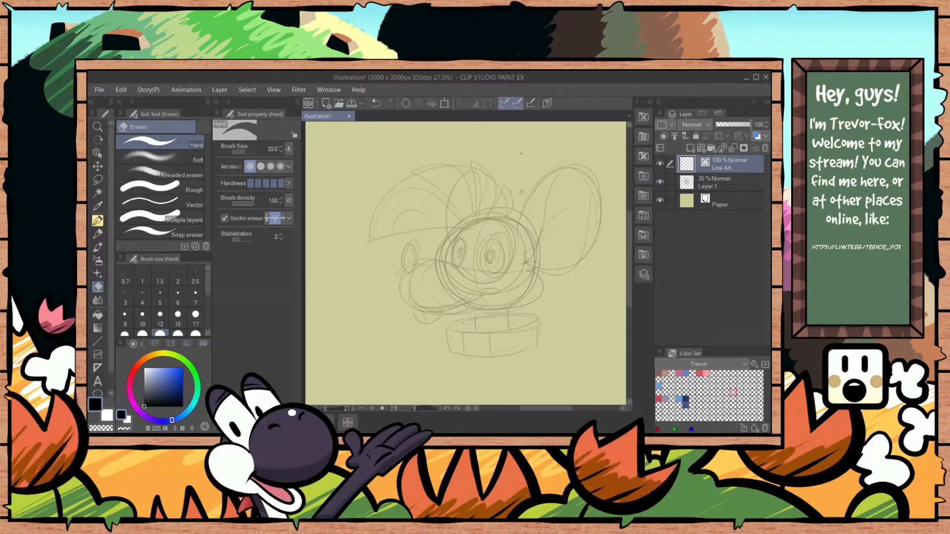
Step: Try inking the left ear's upper curve with the Fat Maru pen and undo the stroke
{"action": "key", "text": "p"}
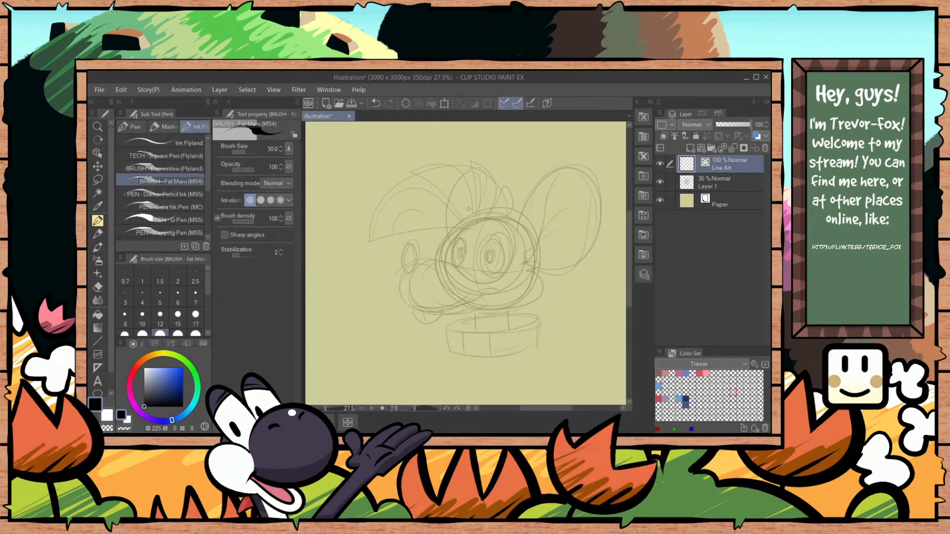
{"action": "mouse_move", "coordinate": [469, 224]}
{"action": "left_mouse_down"}
{"action": "mouse_move", "coordinate": [410, 183]}
{"action": "mouse_move", "coordinate": [358, 260]}
{"action": "left_mouse_up"}
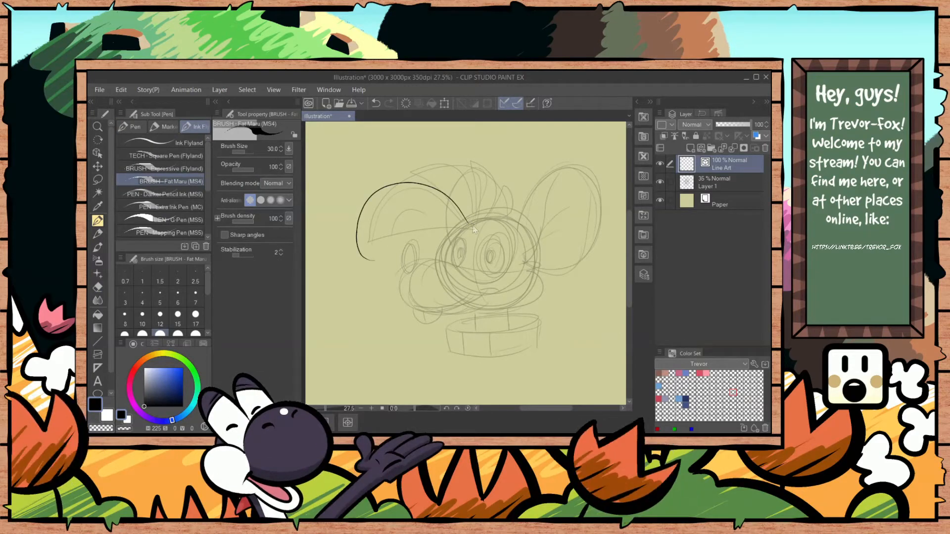
{"action": "key", "text": "ctrl+z"}
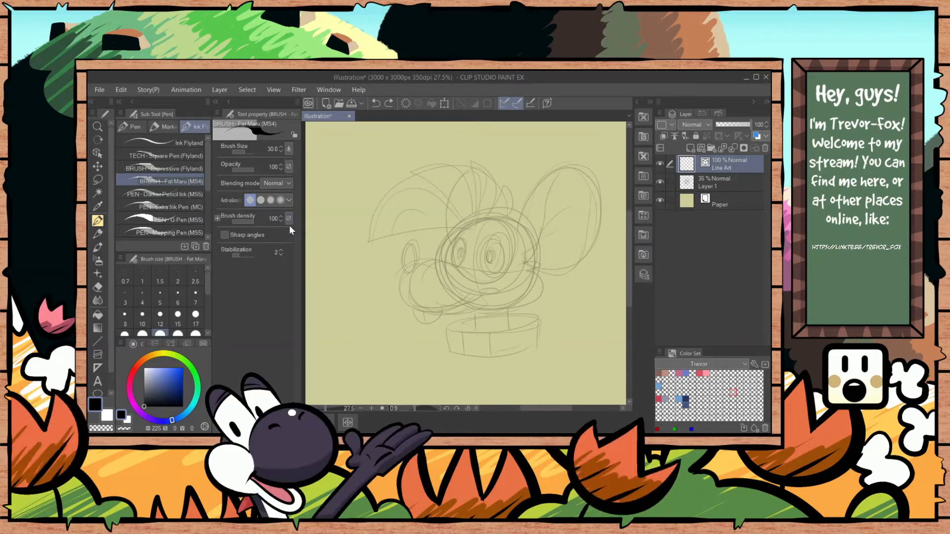
Step: Set the pen's stabilization to 25, try the left ear's upper curve again and undo the stroke
{"action": "left_click", "coordinate": [278, 251]}
{"action": "type", "text": "25"}
{"action": "key", "text": "Return"}
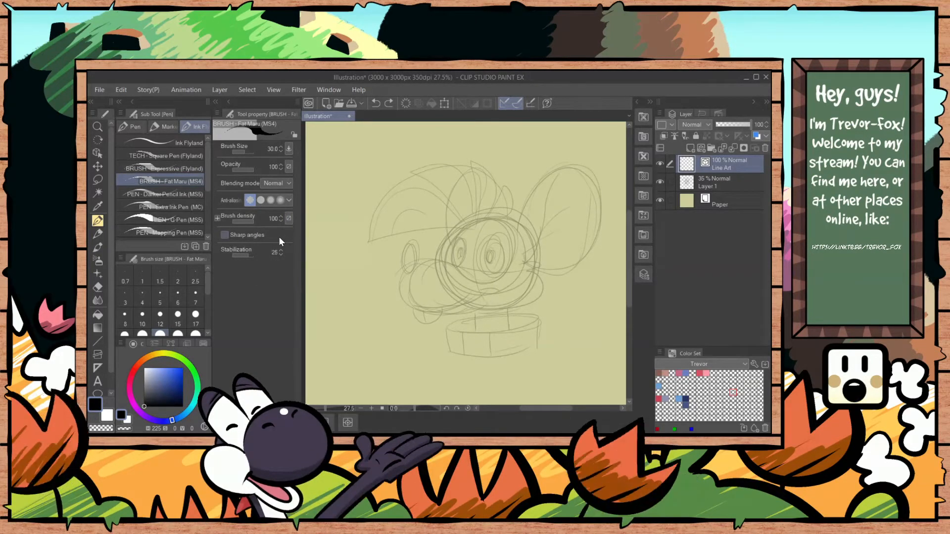
{"action": "left_click_drag", "start_coordinate": [460, 218], "coordinate": [370, 247]}
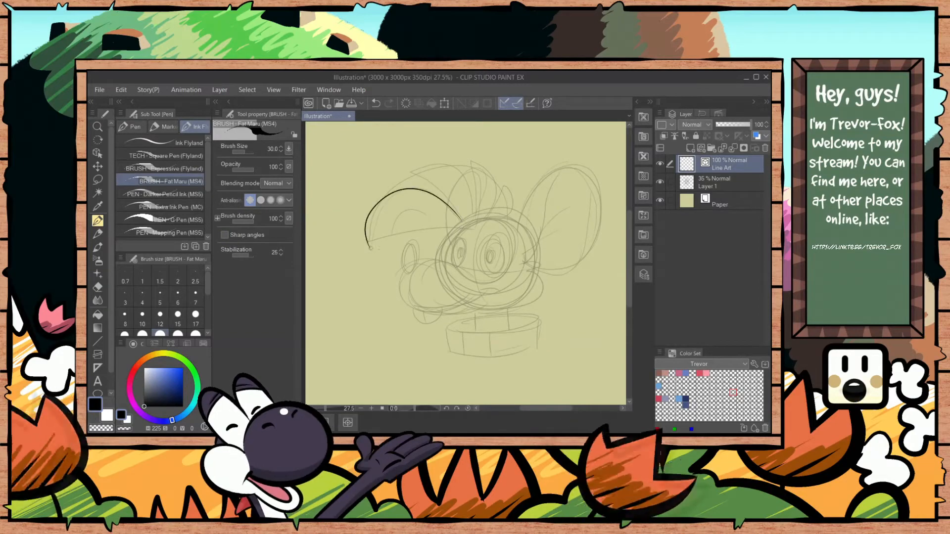
{"action": "key", "text": "ctrl+z"}
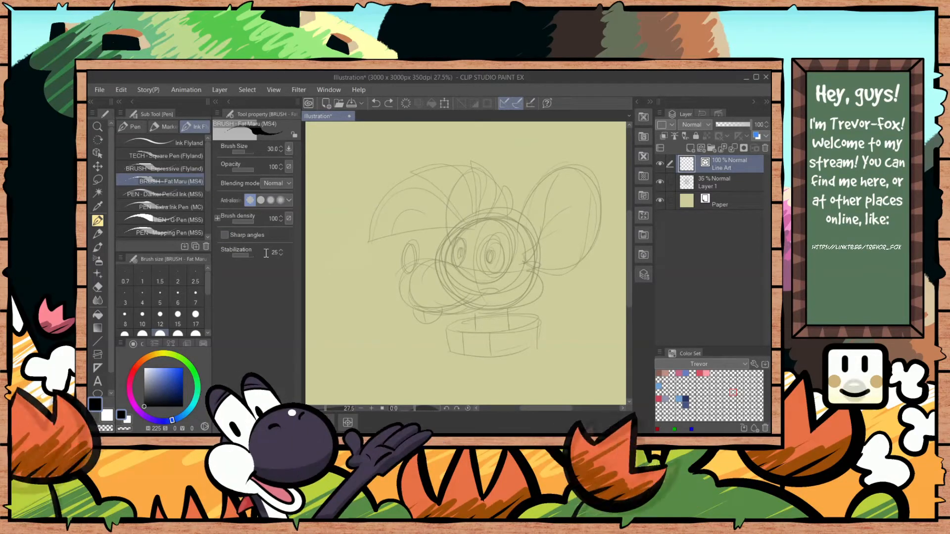
Step: Set the pen's stabilization to 50 and ink the outline of the left ear
{"action": "left_click", "coordinate": [265, 253]}
{"action": "type", "text": "50"}
{"action": "key", "text": "Return"}
{"action": "mouse_move", "coordinate": [460, 219]}
{"action": "left_mouse_down"}
{"action": "mouse_move", "coordinate": [369, 247]}
{"action": "mouse_move", "coordinate": [475, 223]}
{"action": "left_mouse_up"}
Step: Ink the pointed hair spikes on top of the head, undoing and redrawing the first strokes
{"action": "left_click_drag", "start_coordinate": [404, 168], "coordinate": [448, 197]}
{"action": "mouse_move", "coordinate": [452, 165]}
{"action": "left_mouse_down"}
{"action": "mouse_move", "coordinate": [482, 211]}
{"action": "mouse_move", "coordinate": [457, 171]}
{"action": "mouse_move", "coordinate": [407, 169]}
{"action": "left_mouse_up"}
{"action": "key", "text": "ctrl+z"}
{"action": "key", "text": "ctrl+z"}
{"action": "left_click_drag", "start_coordinate": [406, 168], "coordinate": [452, 212]}
{"action": "mouse_move", "coordinate": [490, 185]}
{"action": "left_mouse_down"}
{"action": "mouse_move", "coordinate": [465, 158]}
{"action": "mouse_move", "coordinate": [469, 176]}
{"action": "mouse_move", "coordinate": [505, 192]}
{"action": "mouse_move", "coordinate": [501, 176]}
{"action": "mouse_move", "coordinate": [484, 211]}
{"action": "left_mouse_up"}
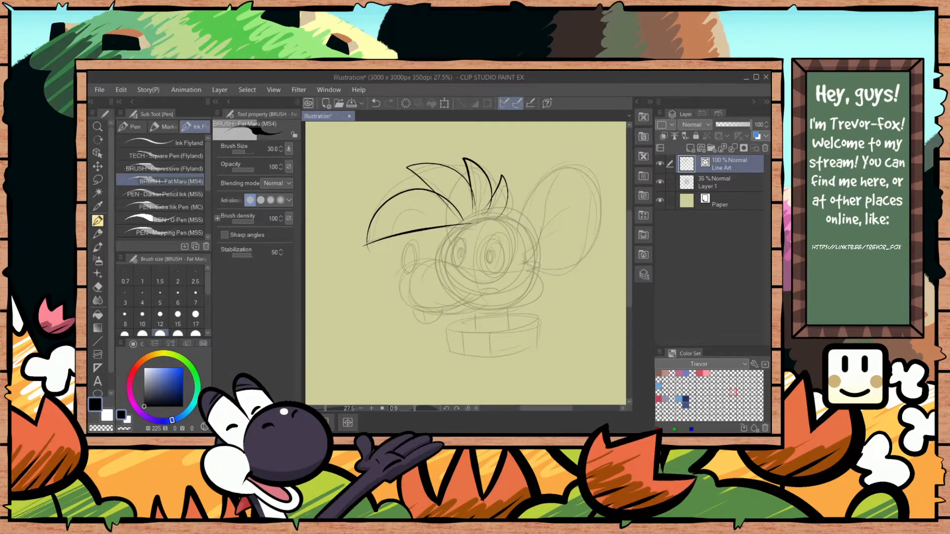
Step: Erase the overshooting line ends at the left ear's tip and hair spikes, and ink the ear's inner curve
{"action": "key", "text": "e"}
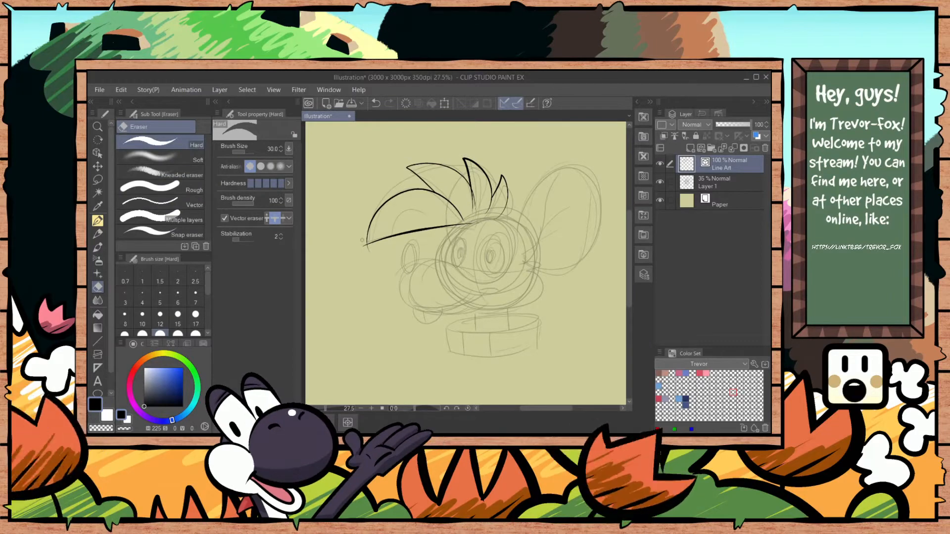
{"action": "left_click_drag", "start_coordinate": [362, 241], "coordinate": [369, 251]}
{"action": "left_click_drag", "start_coordinate": [470, 198], "coordinate": [475, 207]}
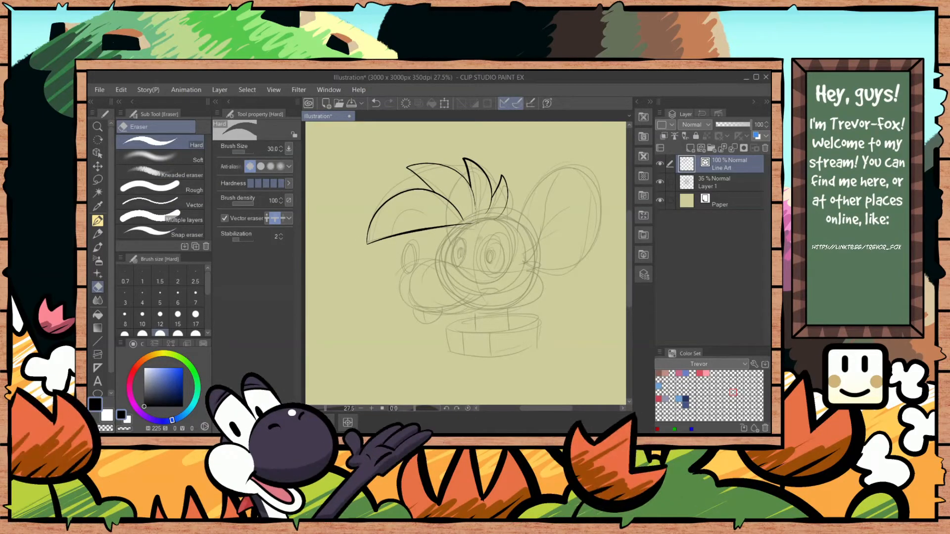
{"action": "key", "text": "p"}
{"action": "left_click_drag", "start_coordinate": [390, 240], "coordinate": [435, 206]}
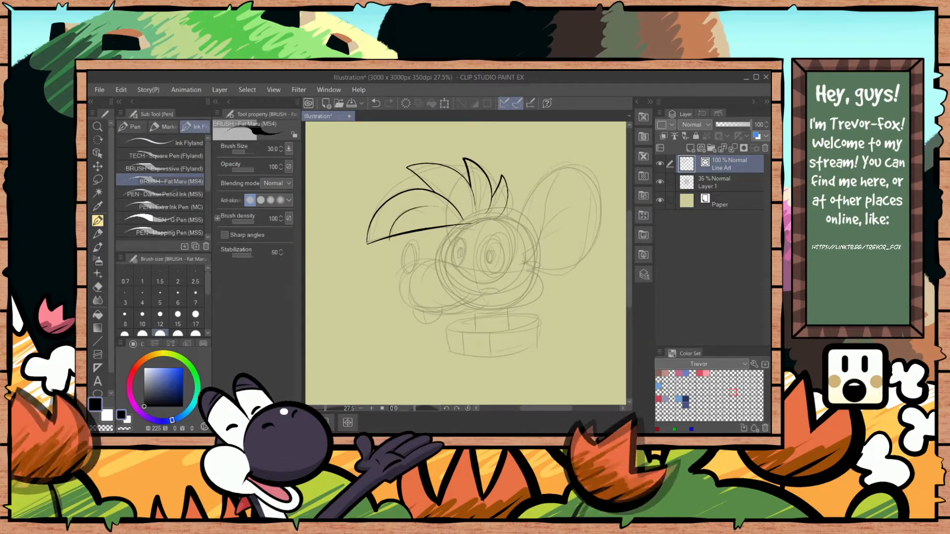
Step: Ink the face's left contour, the rounded muzzle and the oval nose, trimming the overshooting line ends
{"action": "key", "text": "ctrl+z"}
{"action": "mouse_move", "coordinate": [458, 224]}
{"action": "left_mouse_down"}
{"action": "mouse_move", "coordinate": [447, 266]}
{"action": "mouse_move", "coordinate": [400, 280]}
{"action": "mouse_move", "coordinate": [459, 308]}
{"action": "mouse_move", "coordinate": [510, 286]}
{"action": "left_mouse_up"}
{"action": "key", "text": "e"}
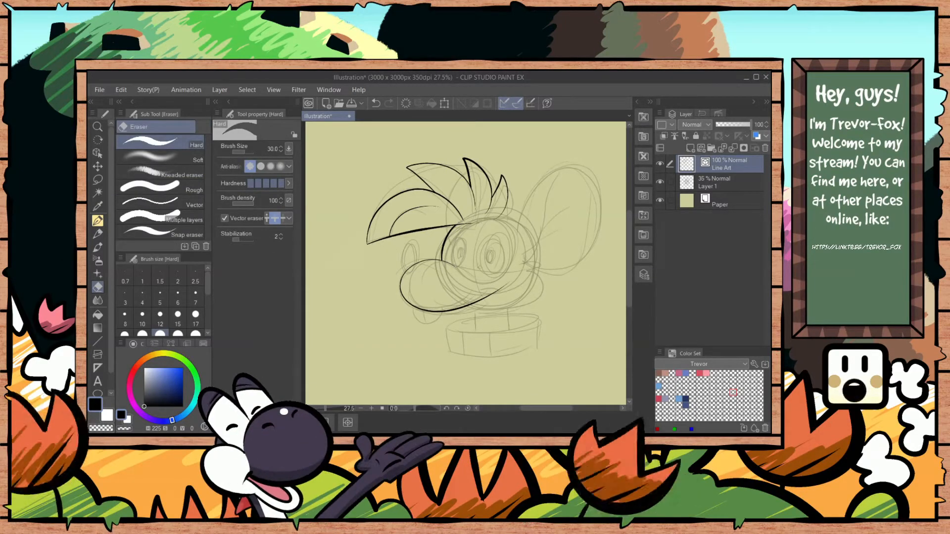
{"action": "key", "text": "p"}
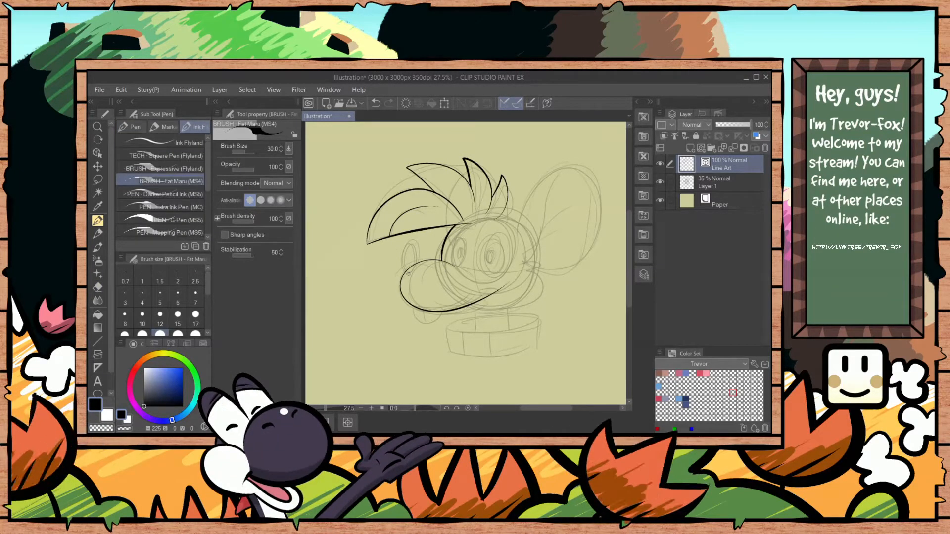
{"action": "key", "text": "e"}
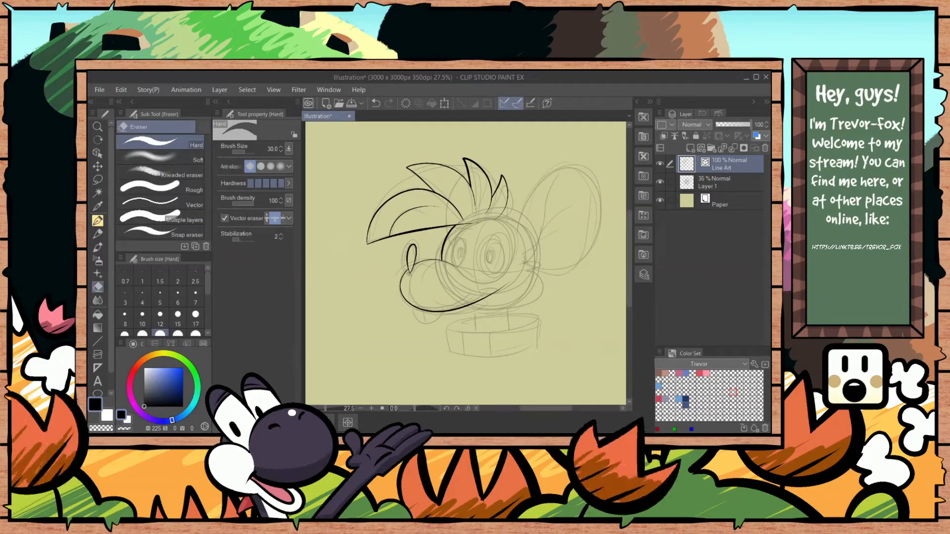
{"action": "key", "text": "p"}
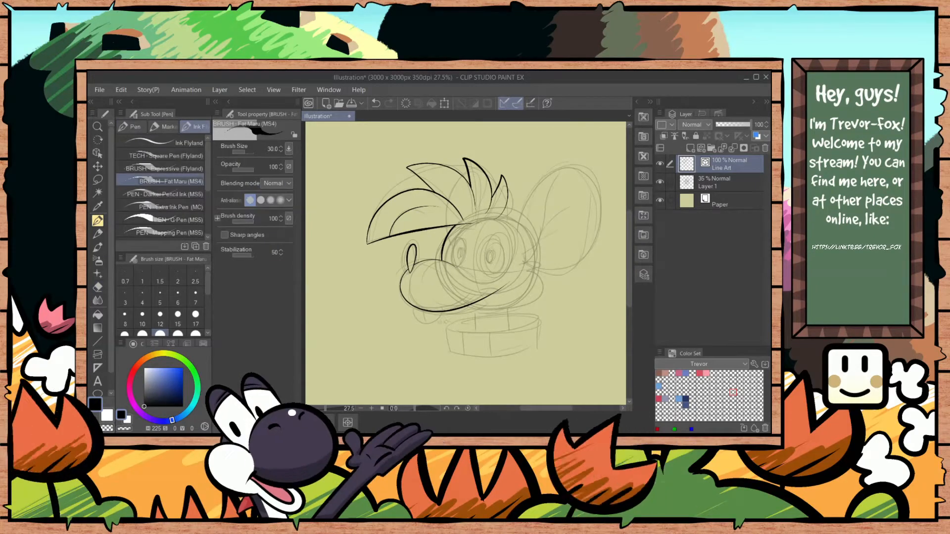
Step: Ink the tooth and lower lip under the muzzle and the pointed cheek and jaw line, erasing the overlapping ends
{"action": "mouse_move", "coordinate": [414, 309]}
{"action": "left_mouse_down"}
{"action": "mouse_move", "coordinate": [438, 317]}
{"action": "mouse_move", "coordinate": [497, 297]}
{"action": "left_mouse_up"}
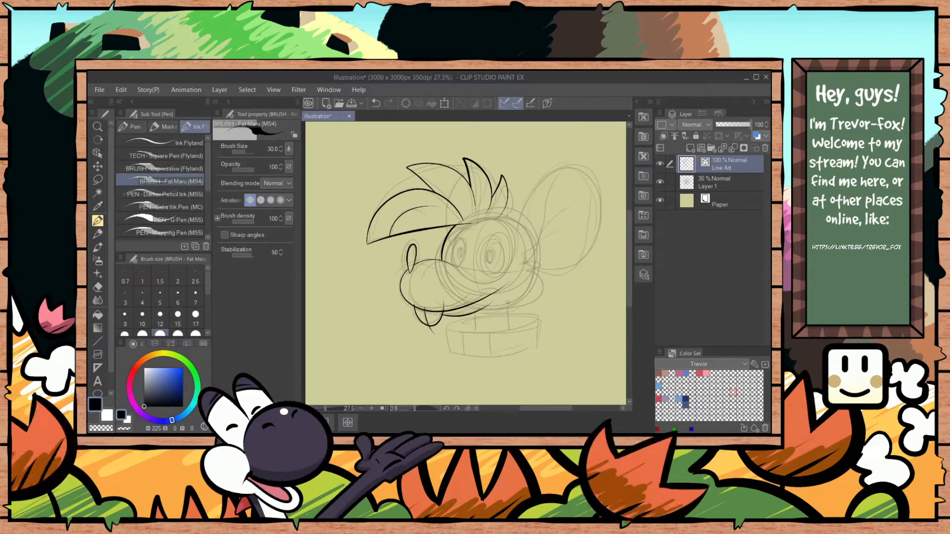
{"action": "mouse_move", "coordinate": [522, 263]}
{"action": "left_mouse_down"}
{"action": "mouse_move", "coordinate": [533, 304]}
{"action": "mouse_move", "coordinate": [495, 311]}
{"action": "left_mouse_up"}
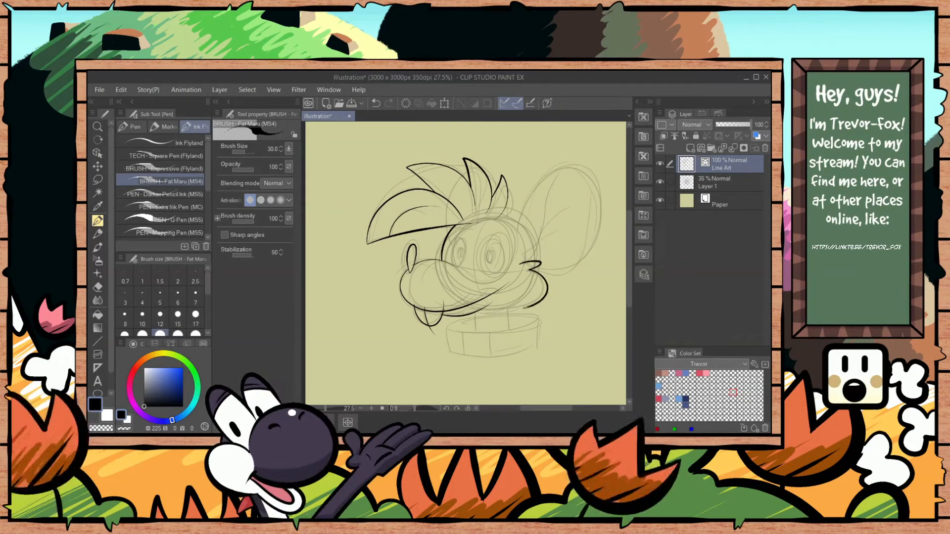
{"action": "key", "text": "e"}
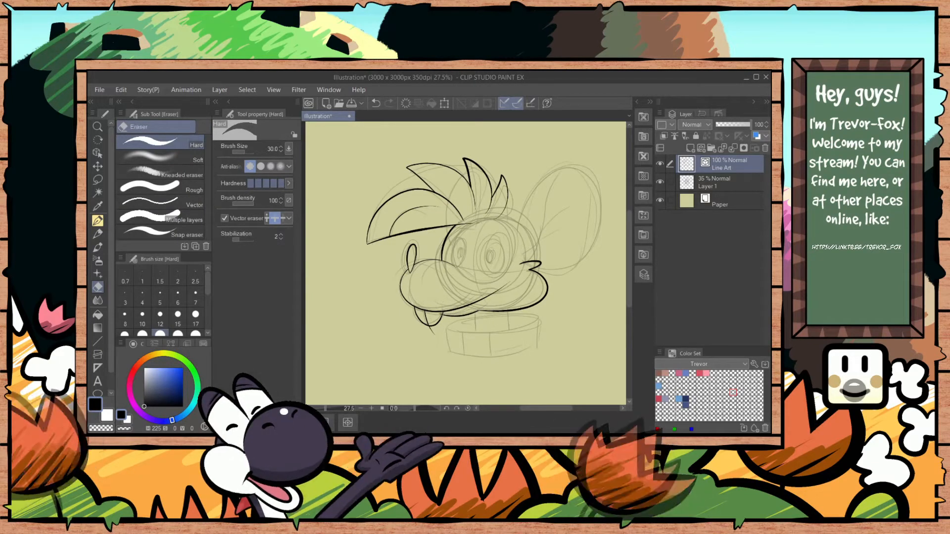
{"action": "left_click_drag", "start_coordinate": [537, 335], "coordinate": [532, 372]}
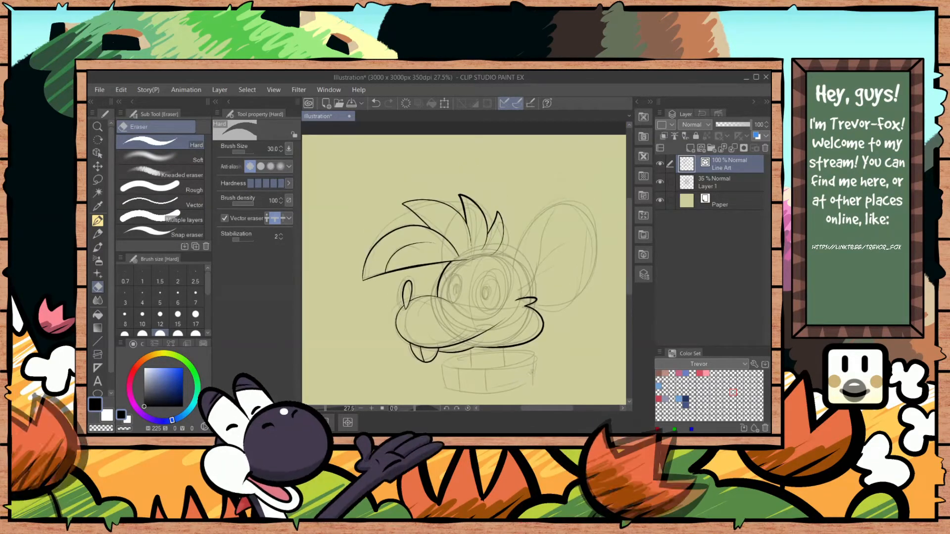
Step: Ink the right ear's large rounded outline and inner curve, and erase the stray ends at its top and base
{"action": "key", "text": "p"}
{"action": "mouse_move", "coordinate": [514, 279]}
{"action": "left_mouse_down"}
{"action": "mouse_move", "coordinate": [519, 243]}
{"action": "mouse_move", "coordinate": [580, 215]}
{"action": "mouse_move", "coordinate": [594, 279]}
{"action": "mouse_move", "coordinate": [540, 313]}
{"action": "left_mouse_up"}
{"action": "left_click_drag", "start_coordinate": [558, 199], "coordinate": [539, 241]}
{"action": "key", "text": "e"}
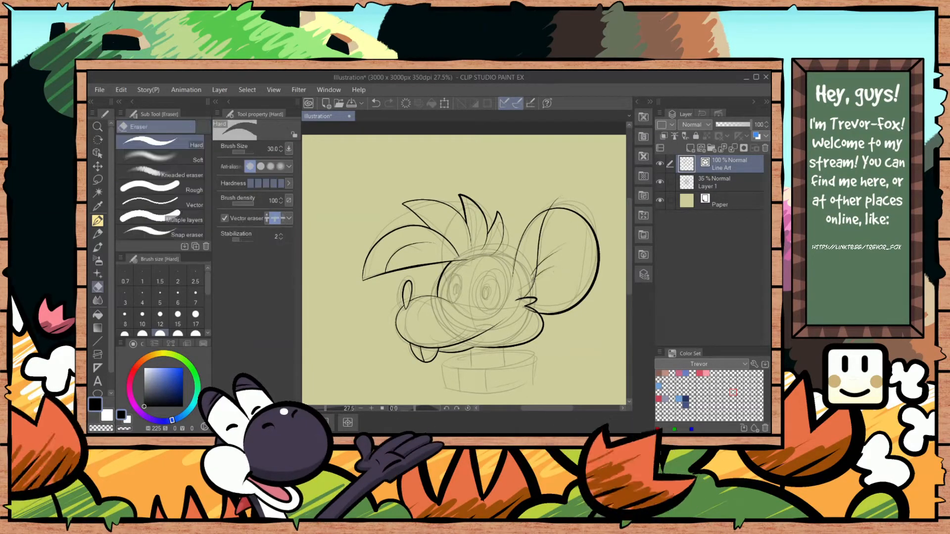
{"action": "left_click_drag", "start_coordinate": [535, 268], "coordinate": [531, 275]}
{"action": "left_click_drag", "start_coordinate": [557, 199], "coordinate": [552, 204]}
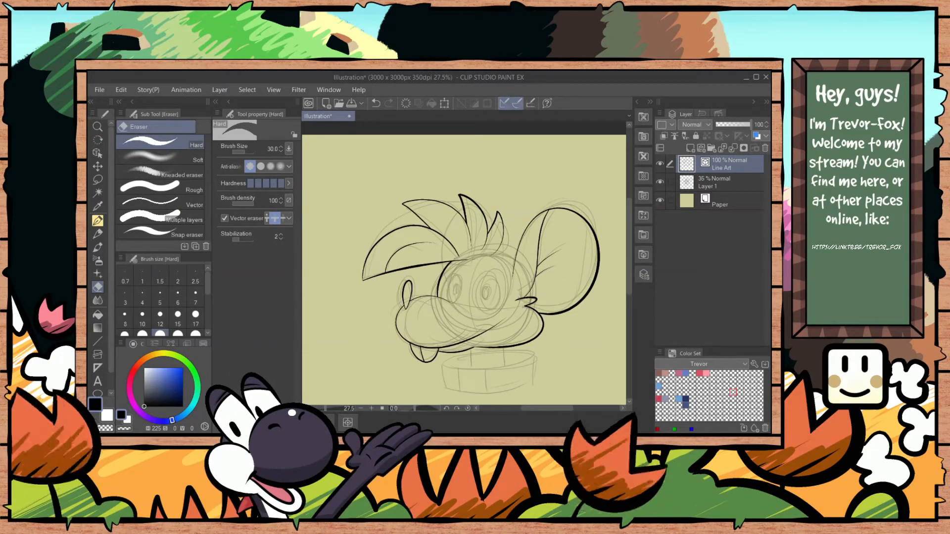
Step: Ink the top of the head between the hair and right ear, redoing rejected strokes, and add the smile crease at the mouth corner
{"action": "key", "text": "p"}
{"action": "mouse_move", "coordinate": [489, 252]}
{"action": "left_mouse_down"}
{"action": "mouse_move", "coordinate": [534, 273]}
{"action": "mouse_move", "coordinate": [522, 280]}
{"action": "mouse_move", "coordinate": [532, 262]}
{"action": "mouse_move", "coordinate": [514, 284]}
{"action": "mouse_move", "coordinate": [540, 257]}
{"action": "left_mouse_up"}
{"action": "key", "text": "ctrl+z"}
{"action": "key", "text": "ctrl+z"}
{"action": "key", "text": "e"}
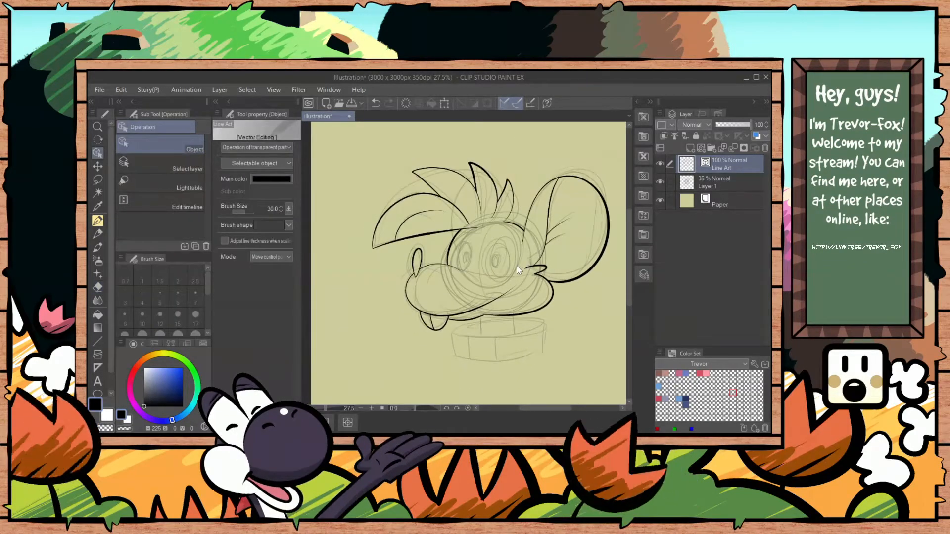
{"action": "key", "text": "p"}
{"action": "left_click_drag", "start_coordinate": [498, 290], "coordinate": [516, 299]}
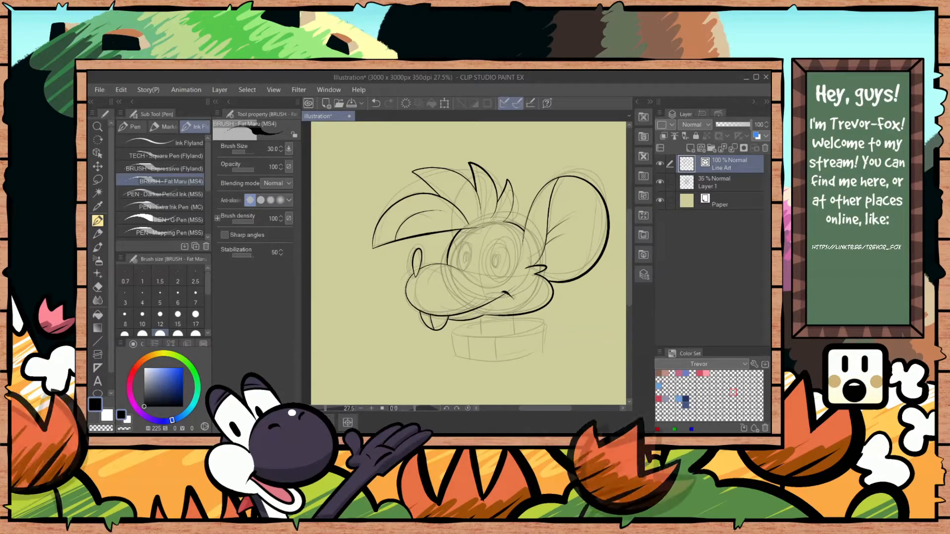
Step: Ink the oval outlines of both eyes, undoing and redrawing the unsatisfactory stroke
{"action": "left_click_drag", "start_coordinate": [496, 283], "coordinate": [489, 277]}
{"action": "mouse_move", "coordinate": [505, 240]}
{"action": "left_mouse_down"}
{"action": "mouse_move", "coordinate": [499, 280]}
{"action": "mouse_move", "coordinate": [488, 282]}
{"action": "left_mouse_up"}
{"action": "key", "text": "ctrl+z"}
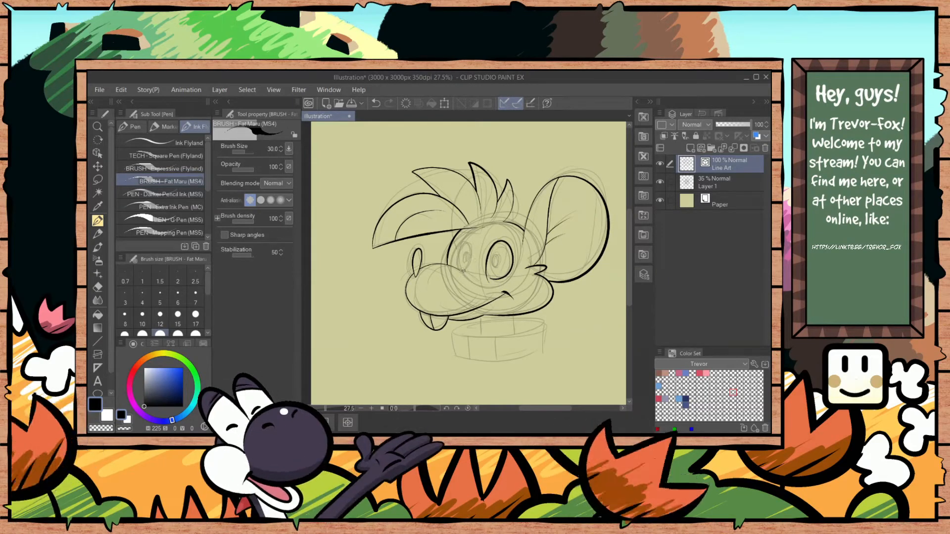
{"action": "left_click_drag", "start_coordinate": [464, 244], "coordinate": [461, 270]}
{"action": "key", "text": "e"}
{"action": "left_click_drag", "start_coordinate": [531, 287], "coordinate": [524, 246]}
Step: Ink the collar's elliptical rim and left side and the neck lines, erasing the excess where they overlap
{"action": "key", "text": "p"}
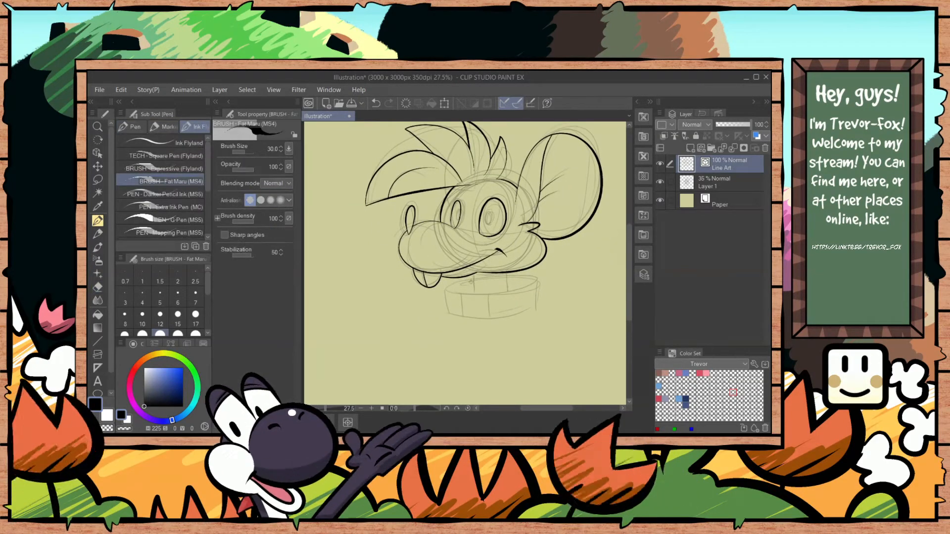
{"action": "mouse_move", "coordinate": [505, 272]}
{"action": "left_mouse_down"}
{"action": "mouse_move", "coordinate": [508, 299]}
{"action": "mouse_move", "coordinate": [477, 277]}
{"action": "mouse_move", "coordinate": [536, 281]}
{"action": "left_mouse_up"}
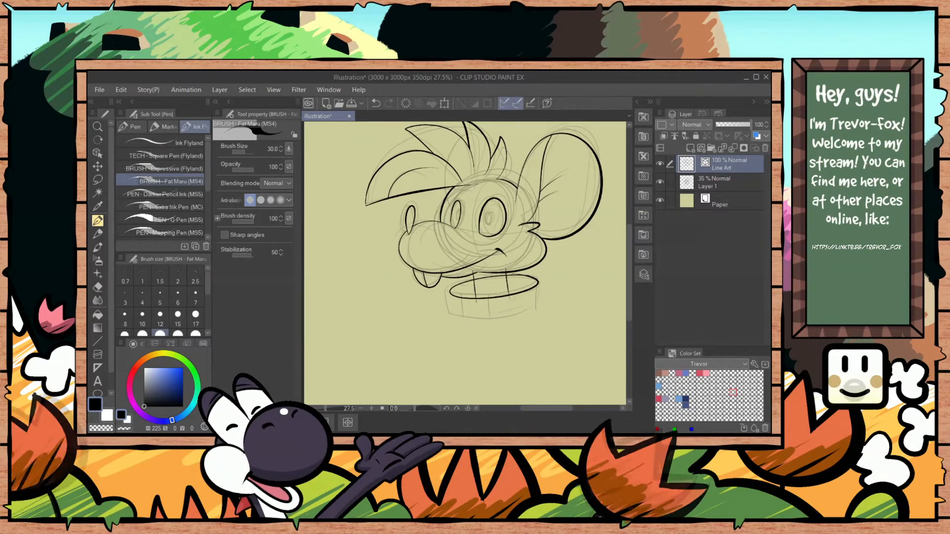
{"action": "key", "text": "e"}
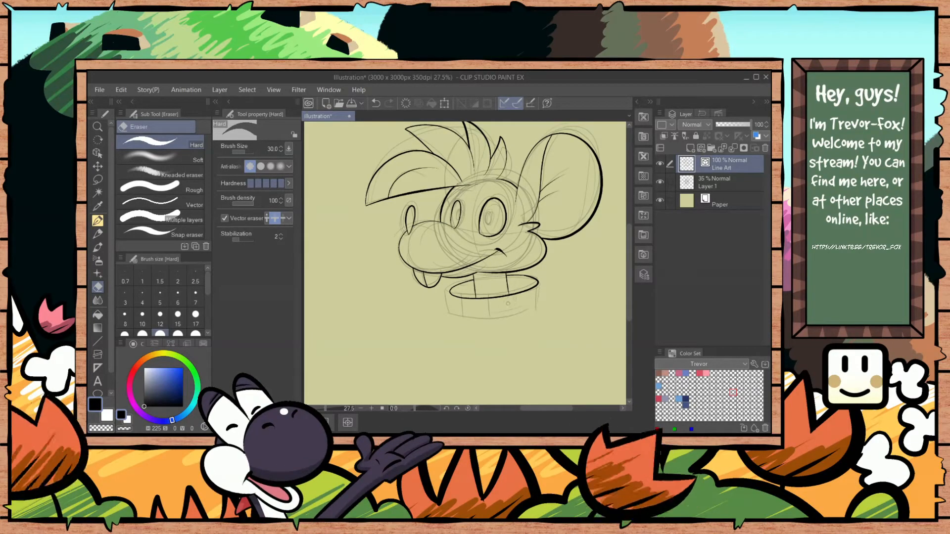
{"action": "key", "text": "p"}
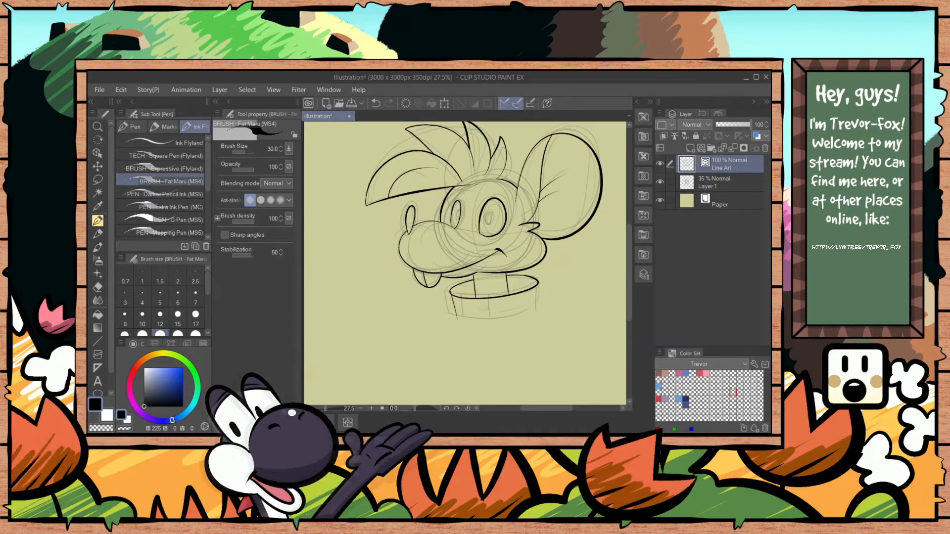
Step: Ink the collar's right side, curved bottom edge and vertical divider lines, trimming the overshooting ends
{"action": "mouse_move", "coordinate": [538, 290]}
{"action": "left_mouse_down"}
{"action": "mouse_move", "coordinate": [539, 307]}
{"action": "mouse_move", "coordinate": [442, 317]}
{"action": "mouse_move", "coordinate": [470, 320]}
{"action": "left_mouse_up"}
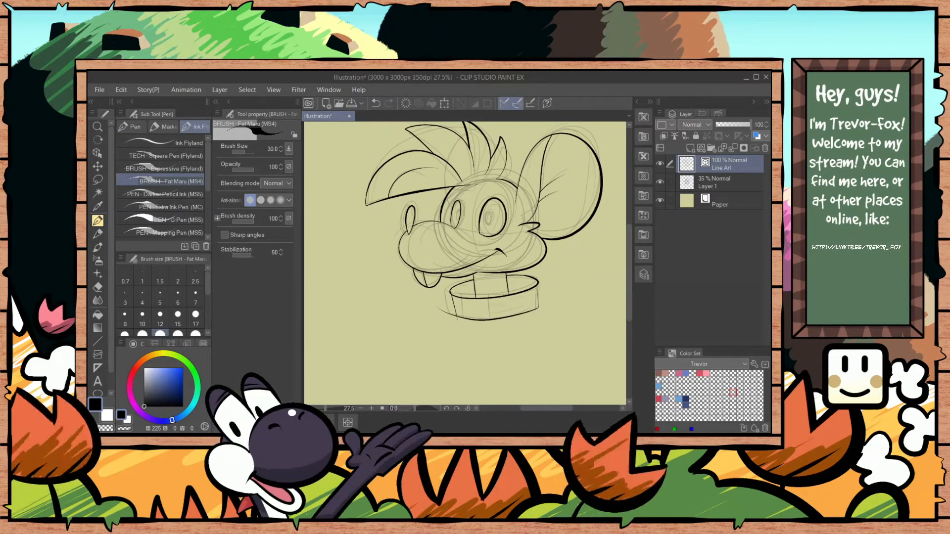
{"action": "key", "text": "e"}
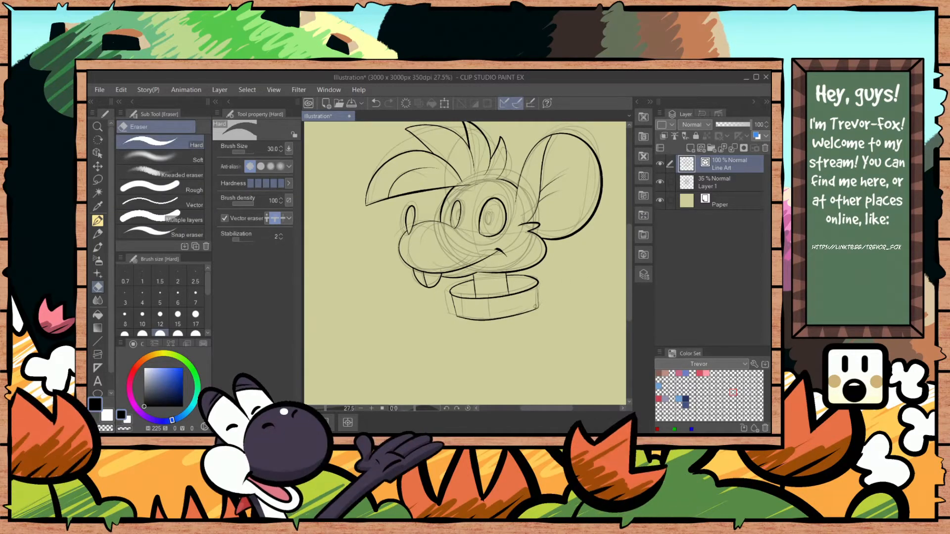
{"action": "key", "text": "p"}
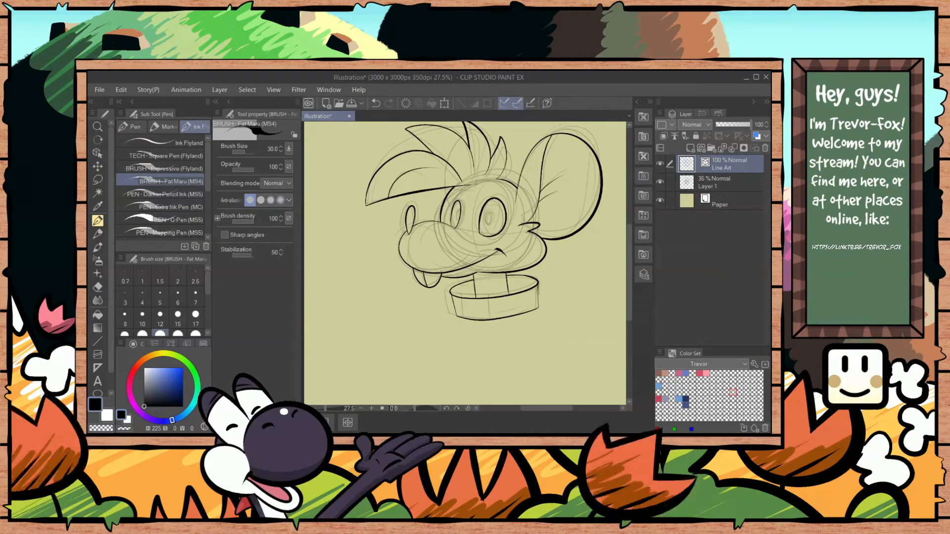
{"action": "left_click_drag", "start_coordinate": [459, 292], "coordinate": [467, 334]}
{"action": "mouse_move", "coordinate": [487, 298]}
{"action": "left_mouse_down"}
{"action": "mouse_move", "coordinate": [492, 337]}
{"action": "mouse_move", "coordinate": [494, 327]}
{"action": "left_mouse_up"}
{"action": "key", "text": "e"}
{"action": "left_click_drag", "start_coordinate": [534, 256], "coordinate": [525, 286]}
Step: Draw the pupils inside both eyes with the Ellipse figure tool at brush size 3
{"action": "key", "text": "u"}
{"action": "left_click", "coordinate": [191, 230]}
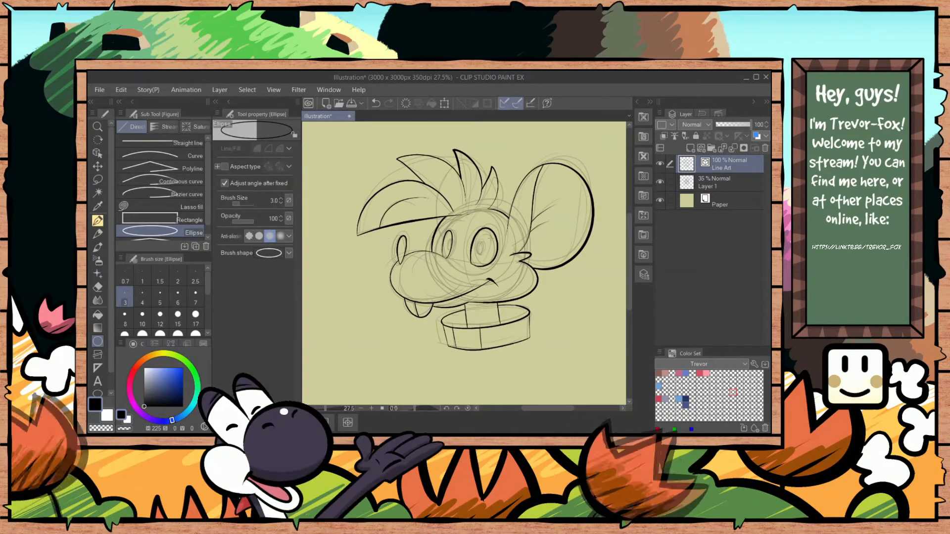
{"action": "left_click_drag", "start_coordinate": [478, 240], "coordinate": [485, 253]}
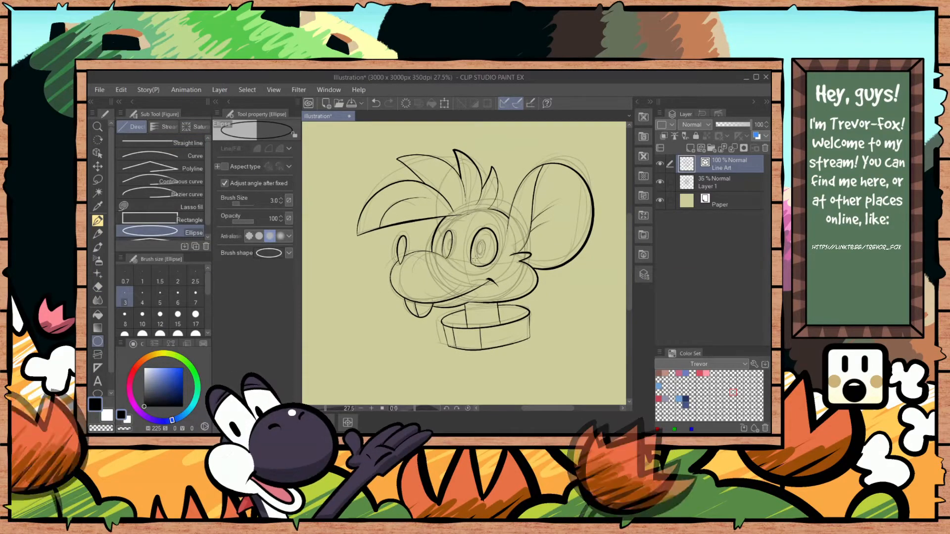
{"action": "left_click_drag", "start_coordinate": [452, 236], "coordinate": [446, 252]}
{"action": "key", "text": "e"}
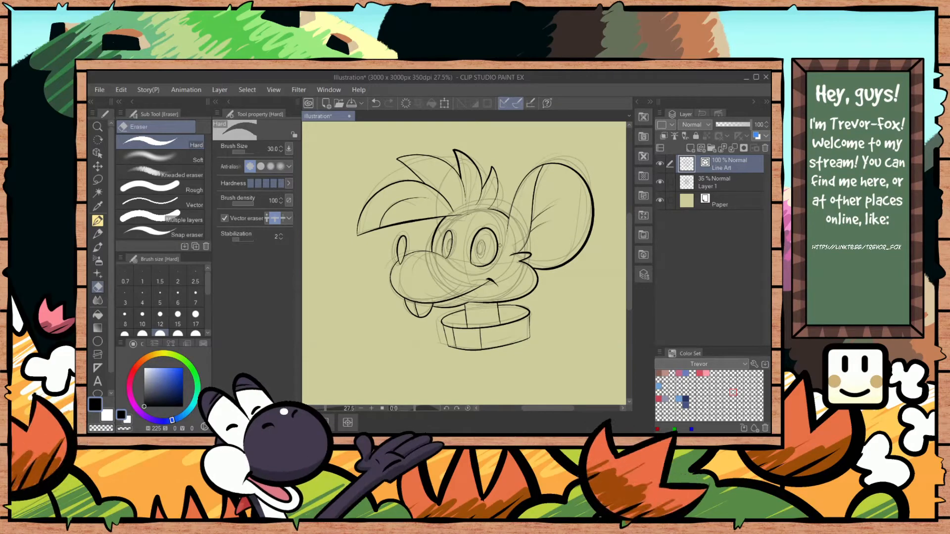
Step: Thicken the pupil outlines using Redraw vector line width at brush size 10
{"action": "key", "text": "y"}
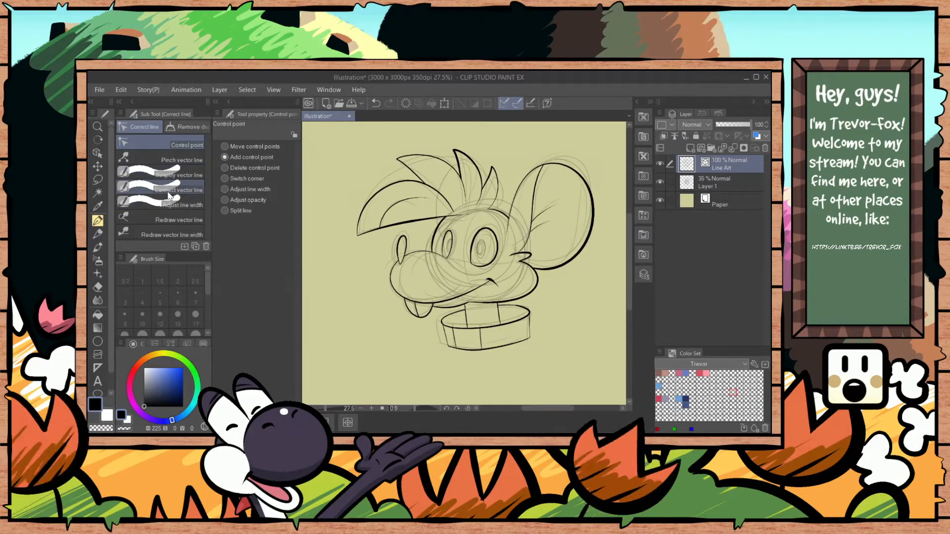
{"action": "scroll", "coordinate": [108, 277], "scroll_direction": "down", "scroll_amount": 1}
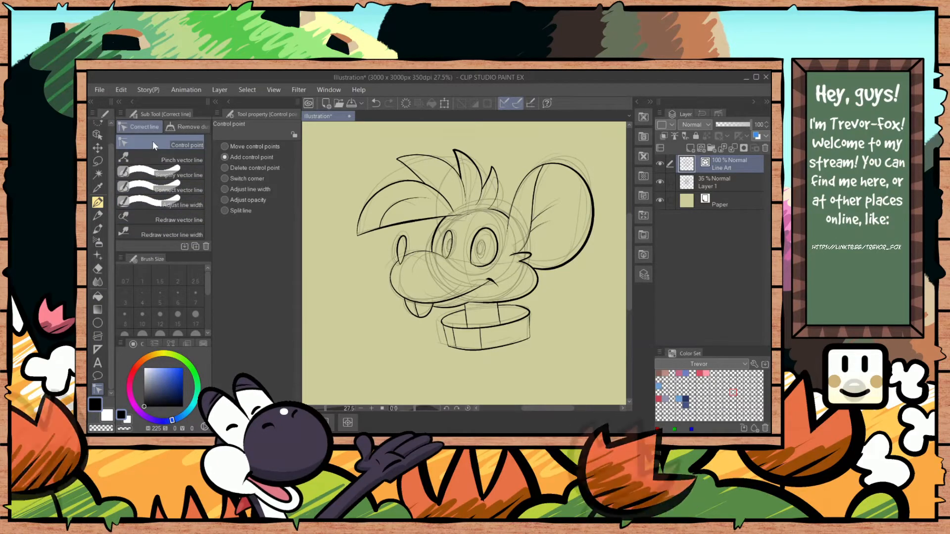
{"action": "left_click", "coordinate": [177, 233]}
{"action": "scroll", "coordinate": [557, 249], "scroll_direction": "up", "scroll_amount": 1}
{"action": "scroll", "coordinate": [526, 282], "scroll_direction": "up", "scroll_amount": 1}
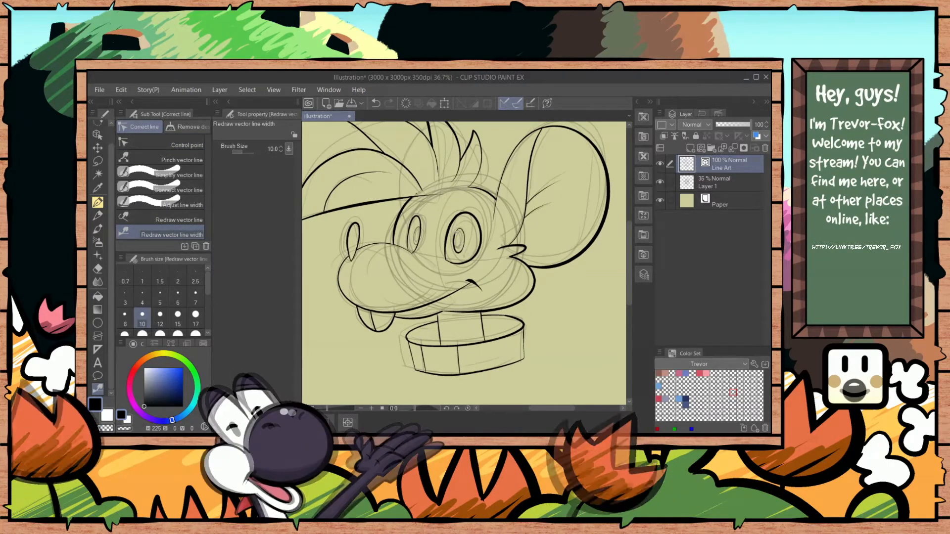
{"action": "left_click_drag", "start_coordinate": [417, 235], "coordinate": [416, 243]}
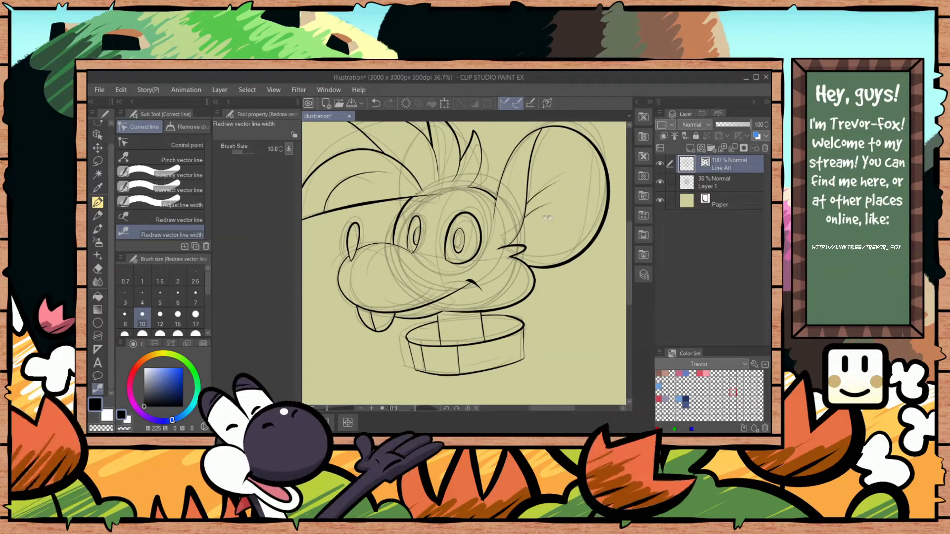
{"action": "scroll", "coordinate": [547, 217], "scroll_direction": "left", "scroll_amount": 2}
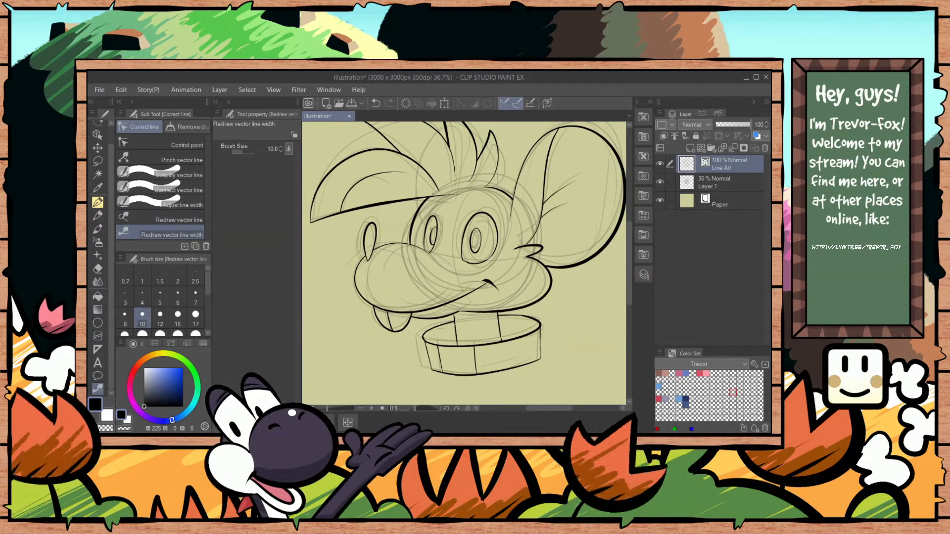
Step: Set the line-width correction brush to 25 and thicken the left ear's lower edge
{"action": "mouse_move", "coordinate": [573, 209]}
{"action": "left_mouse_down"}
{"action": "mouse_move", "coordinate": [473, 236]}
{"action": "mouse_move", "coordinate": [485, 232]}
{"action": "mouse_move", "coordinate": [473, 249]}
{"action": "mouse_move", "coordinate": [602, 286]}
{"action": "left_mouse_up"}
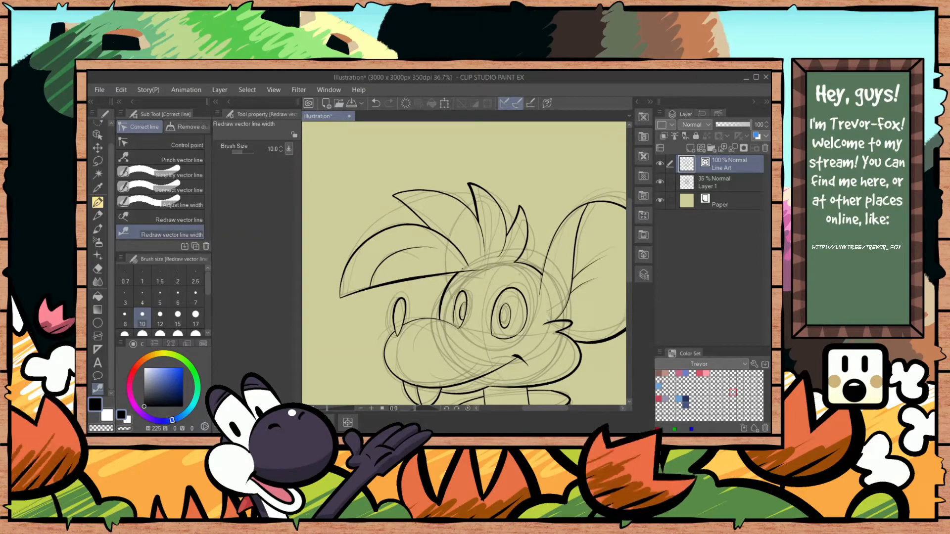
{"action": "left_click_drag", "start_coordinate": [480, 264], "coordinate": [550, 275]}
{"action": "left_click_drag", "start_coordinate": [523, 235], "coordinate": [511, 211]}
{"action": "key", "text": "bracketright"}
{"action": "key", "text": "bracketright"}
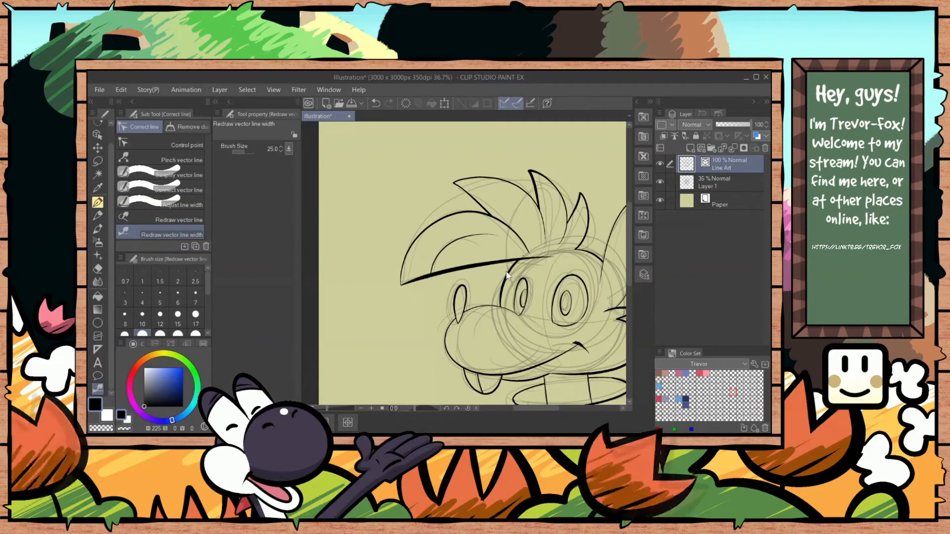
{"action": "left_click_drag", "start_coordinate": [491, 284], "coordinate": [442, 241]}
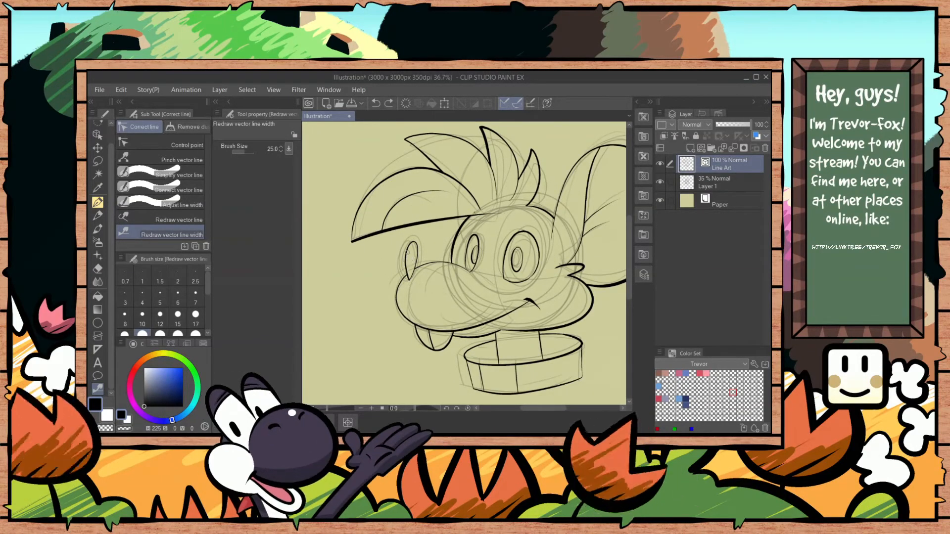
Step: Redraw the line width at size 25 to thicken the nose, muzzle, lower lip, jaw and collar outlines
{"action": "left_click_drag", "start_coordinate": [408, 280], "coordinate": [407, 244]}
{"action": "mouse_move", "coordinate": [408, 311]}
{"action": "left_mouse_down"}
{"action": "mouse_move", "coordinate": [387, 256]}
{"action": "mouse_move", "coordinate": [504, 247]}
{"action": "left_mouse_up"}
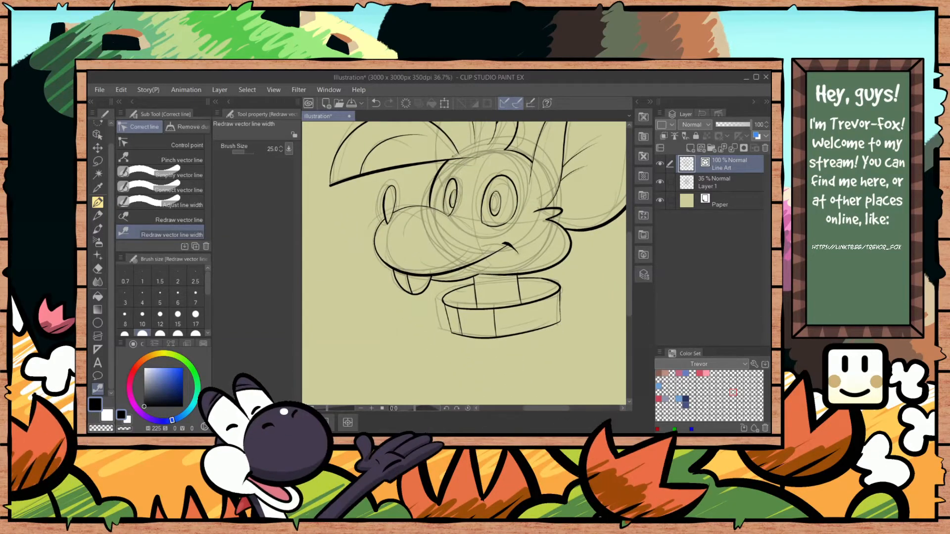
{"action": "left_click_drag", "start_coordinate": [437, 281], "coordinate": [479, 275]}
{"action": "mouse_move", "coordinate": [404, 290]}
{"action": "left_mouse_down"}
{"action": "mouse_move", "coordinate": [431, 280]}
{"action": "mouse_move", "coordinate": [423, 272]}
{"action": "mouse_move", "coordinate": [555, 247]}
{"action": "mouse_move", "coordinate": [538, 226]}
{"action": "left_mouse_up"}
{"action": "left_click_drag", "start_coordinate": [428, 291], "coordinate": [537, 278]}
{"action": "mouse_move", "coordinate": [525, 238]}
{"action": "left_mouse_down"}
{"action": "mouse_move", "coordinate": [519, 301]}
{"action": "mouse_move", "coordinate": [546, 255]}
{"action": "mouse_move", "coordinate": [536, 303]}
{"action": "left_mouse_up"}
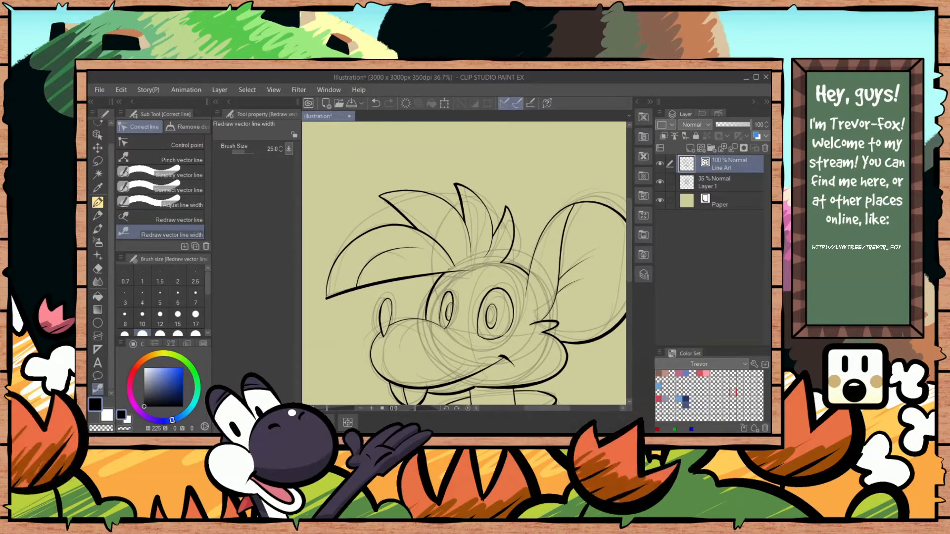
{"action": "mouse_move", "coordinate": [571, 351]}
{"action": "left_mouse_down"}
{"action": "mouse_move", "coordinate": [546, 260]}
{"action": "mouse_move", "coordinate": [564, 226]}
{"action": "left_mouse_up"}
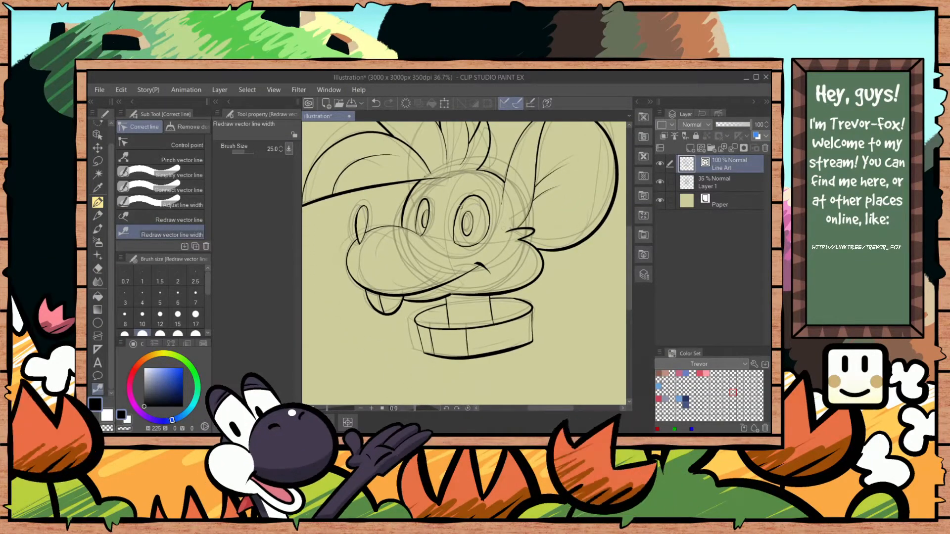
{"action": "left_click_drag", "start_coordinate": [552, 263], "coordinate": [569, 248]}
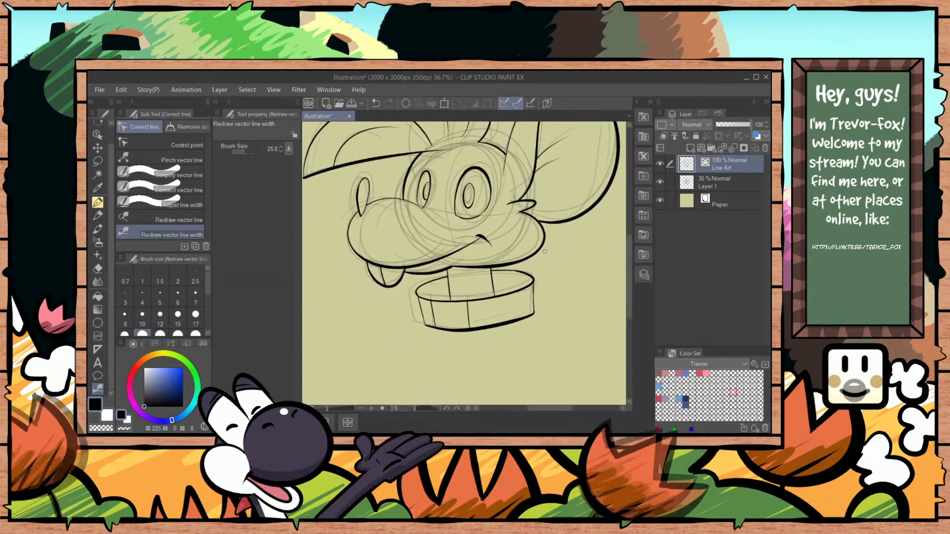
Step: Hide the rough drawing layer beneath the line art and rename it Sketch
{"action": "scroll", "coordinate": [544, 252], "scroll_direction": "down", "scroll_amount": 4}
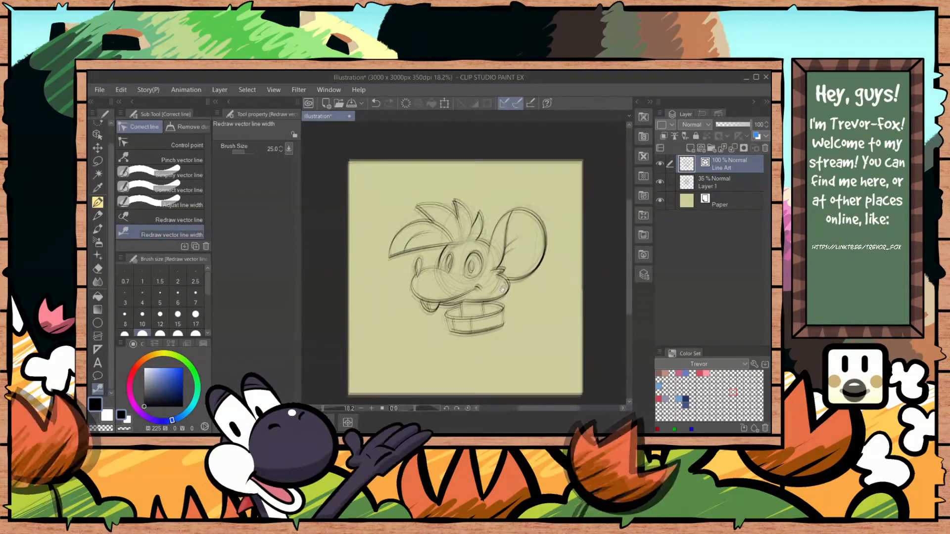
{"action": "scroll", "coordinate": [482, 297], "scroll_direction": "up", "scroll_amount": 2}
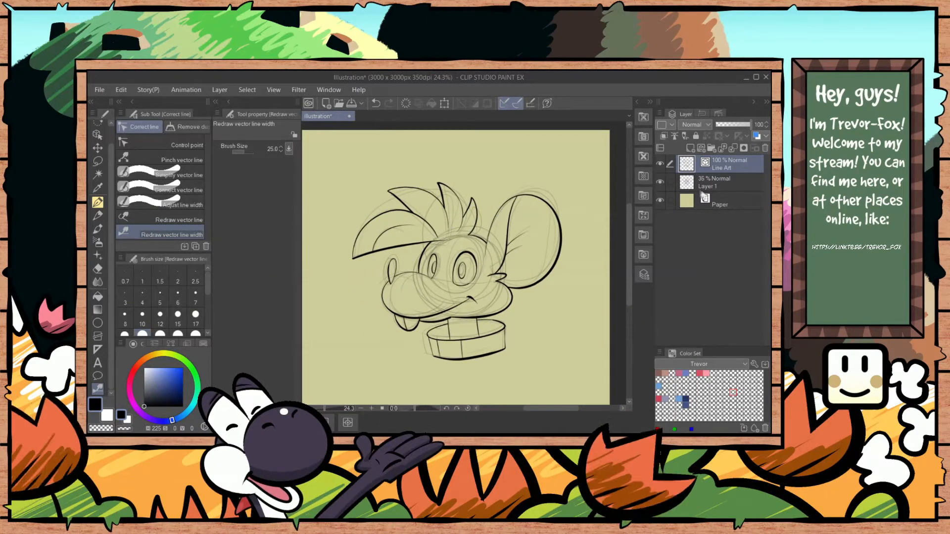
{"action": "left_click", "coordinate": [660, 182]}
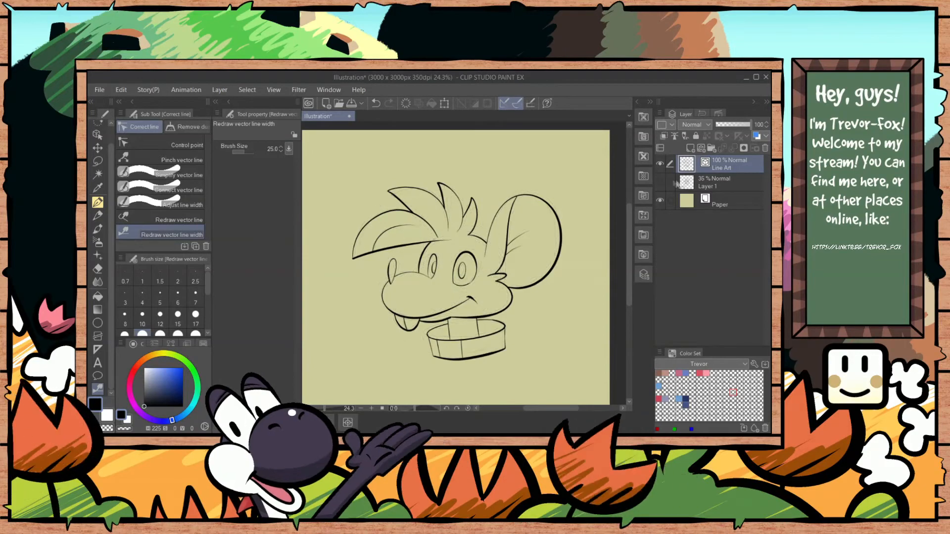
{"action": "left_click", "coordinate": [730, 185]}
{"action": "type", "text": "Sketch"}
{"action": "key", "text": "Return"}
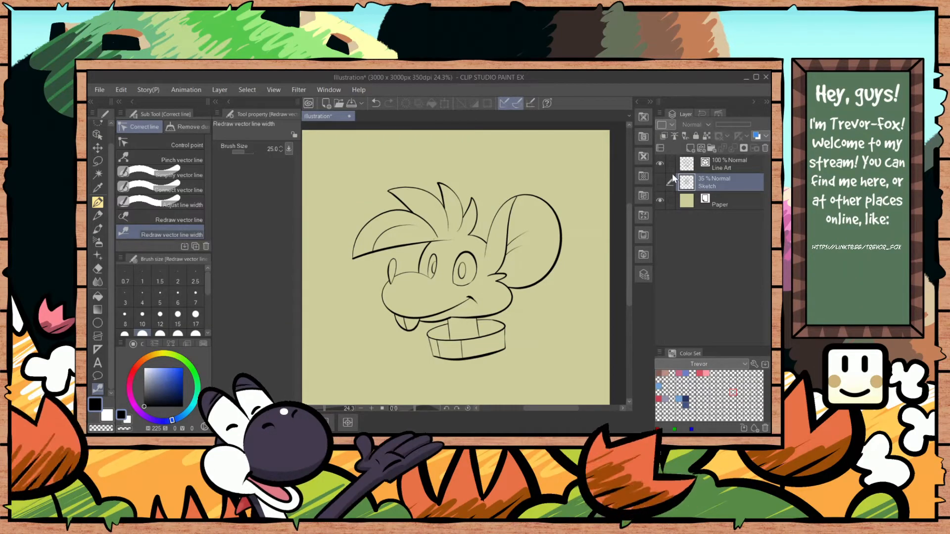
Step: Create a layer folder named Color above the Sketch layer and add a new layer named Base inside it
{"action": "key", "text": "ctrl+g"}
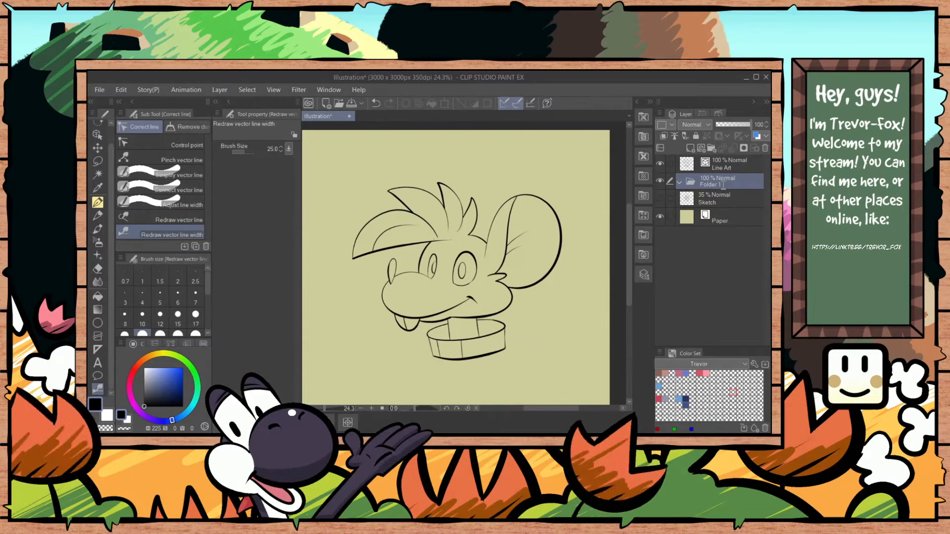
{"action": "type", "text": "Color"}
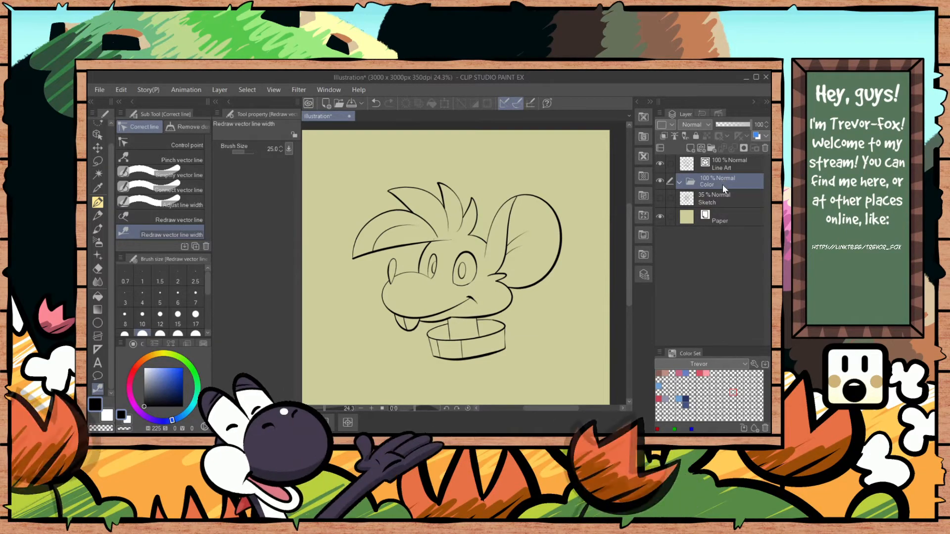
{"action": "left_click", "coordinate": [714, 198]}
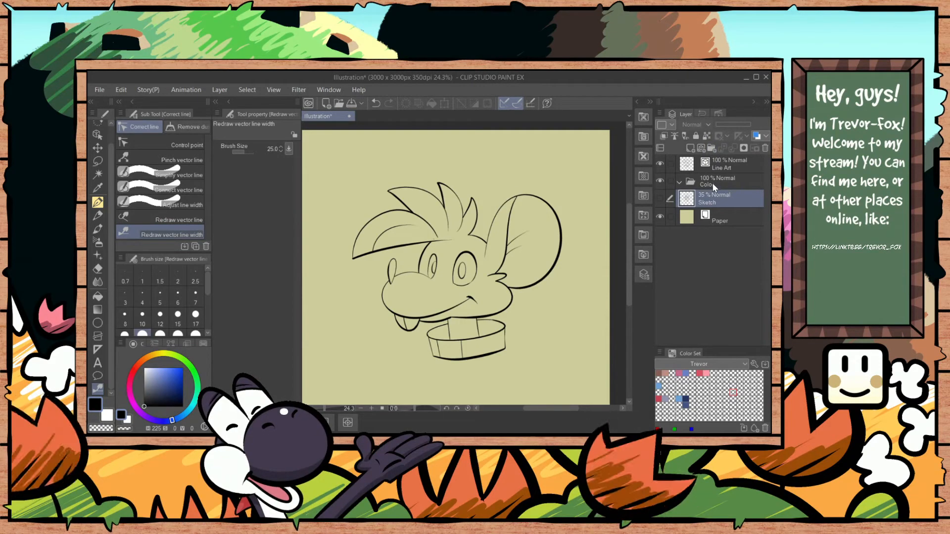
{"action": "left_click", "coordinate": [690, 149]}
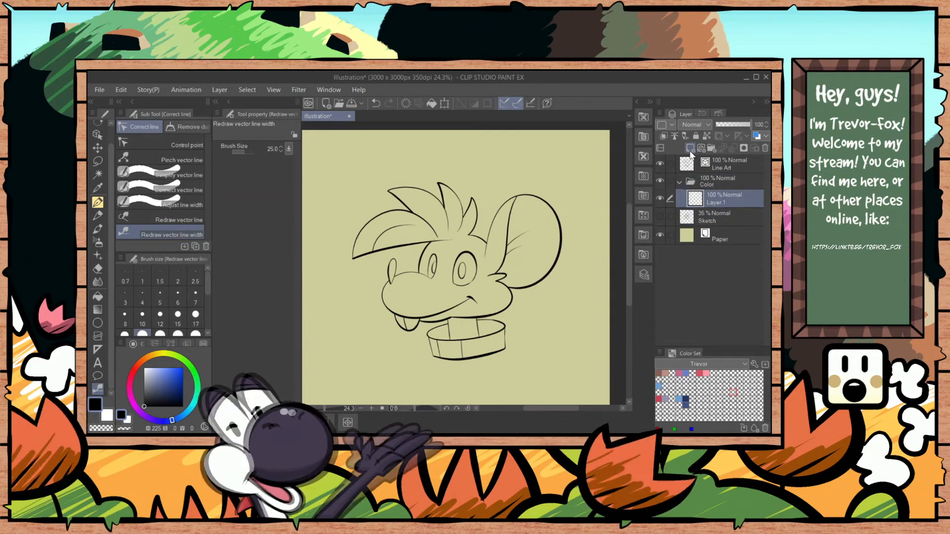
{"action": "double_click", "coordinate": [721, 203]}
{"action": "type", "text": "Base"}
{"action": "key", "text": "Return"}
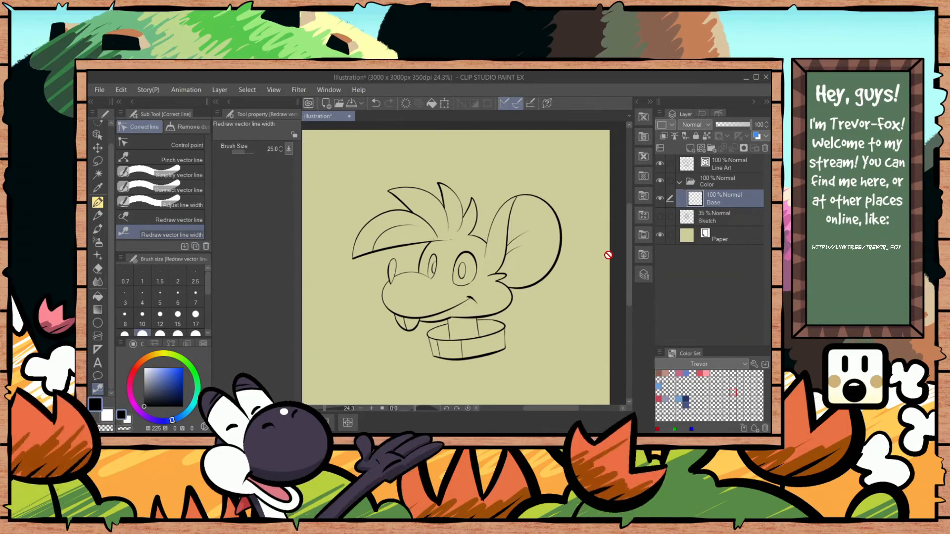
Step: Try a brown stroke along the top of the muzzle with the Fat Maru brush at size 30
{"action": "scroll", "coordinate": [467, 297], "scroll_direction": "down", "scroll_amount": 3}
{"action": "scroll", "coordinate": [464, 322], "scroll_direction": "up", "scroll_amount": 2}
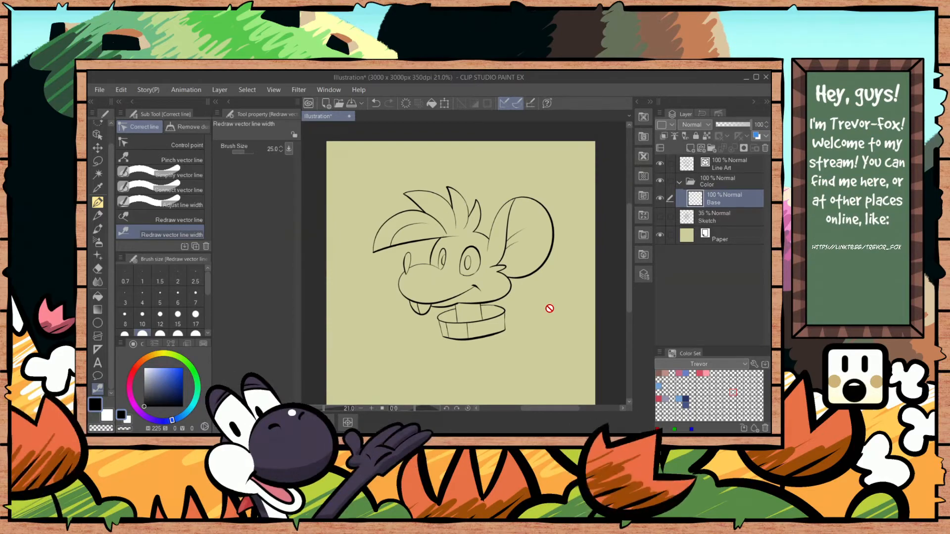
{"action": "key", "text": "p"}
{"action": "scroll", "coordinate": [469, 232], "scroll_direction": "up", "scroll_amount": 2}
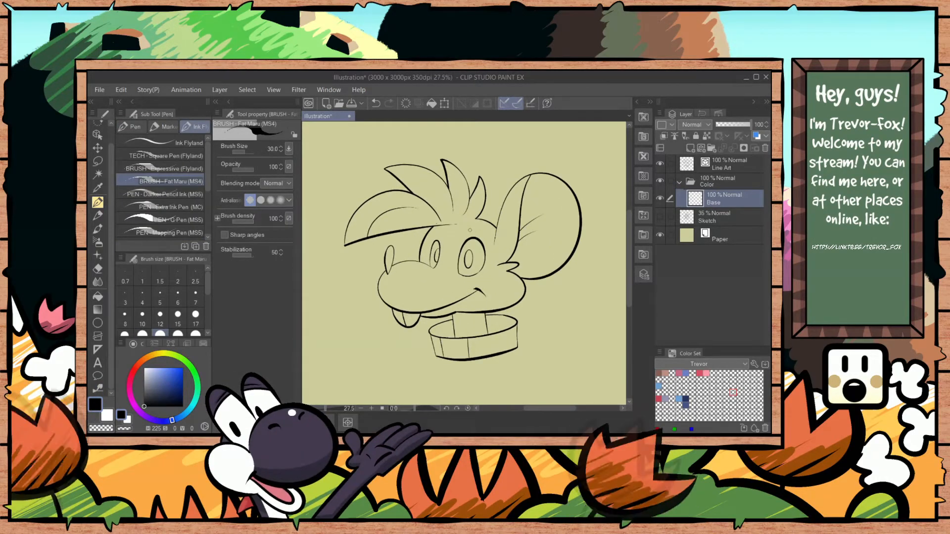
{"action": "scroll", "coordinate": [469, 230], "scroll_direction": "up", "scroll_amount": 1}
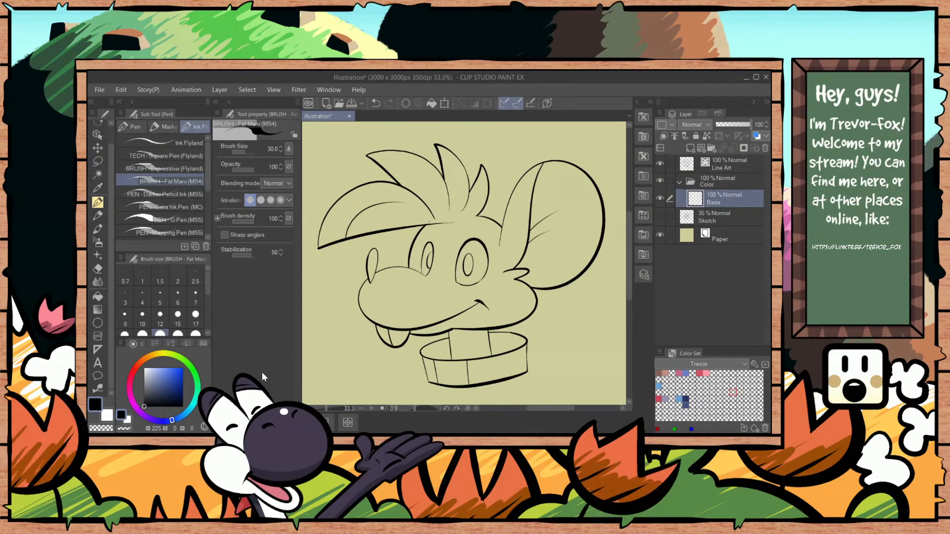
{"action": "left_click", "coordinate": [660, 373]}
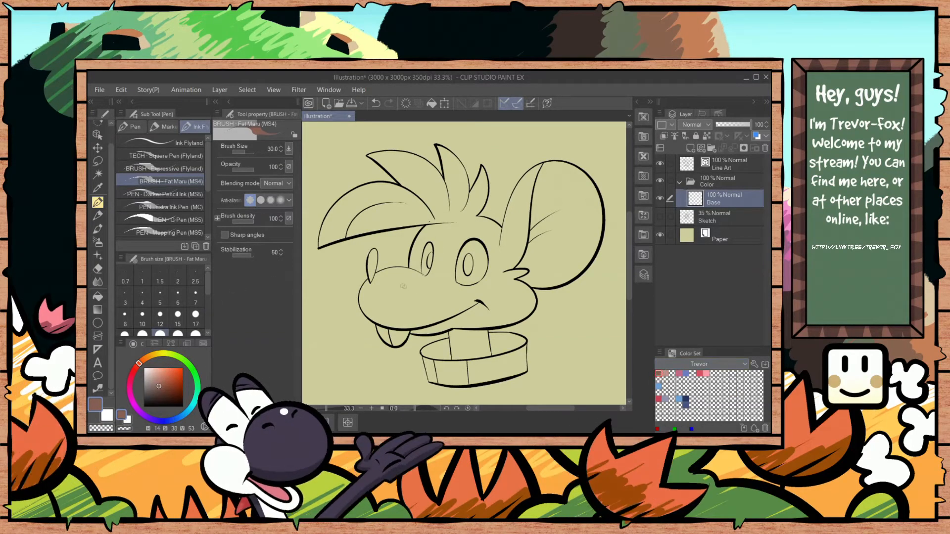
{"action": "mouse_move", "coordinate": [375, 273]}
{"action": "left_mouse_down"}
{"action": "mouse_move", "coordinate": [397, 268]}
{"action": "mouse_move", "coordinate": [426, 274]}
{"action": "mouse_move", "coordinate": [371, 279]}
{"action": "left_mouse_up"}
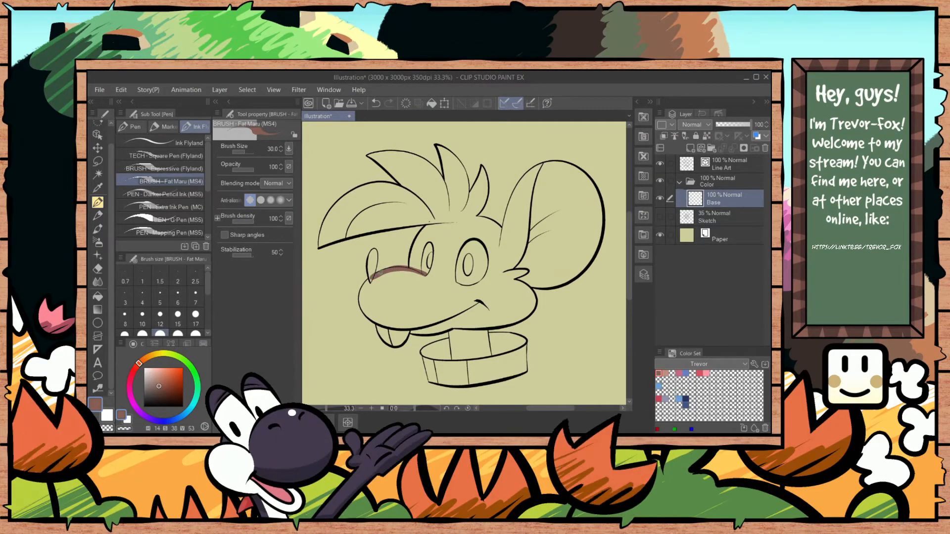
Step: Try auto-selecting enclosed areas of the head and filling the neck with brown, undo the fill and clear the selection
{"action": "key", "text": "w"}
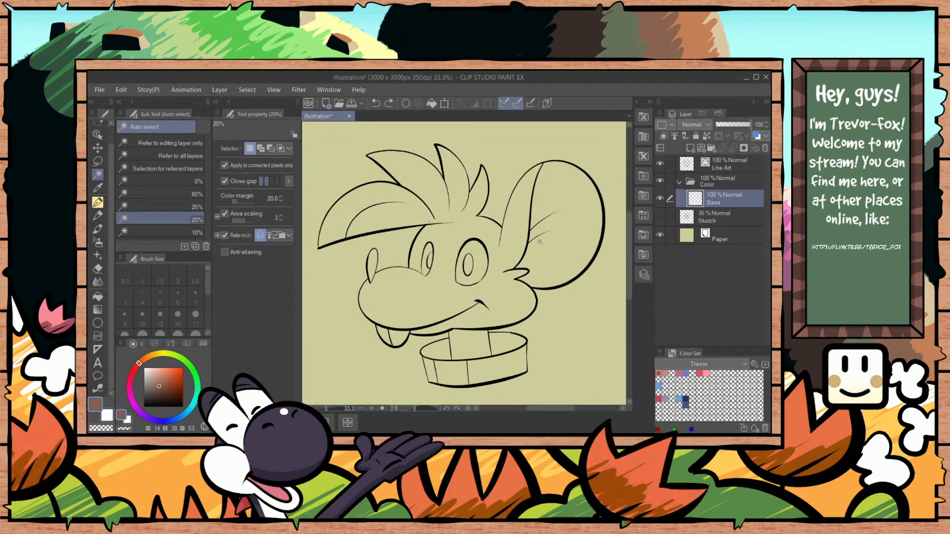
{"action": "left_click", "coordinate": [557, 247]}
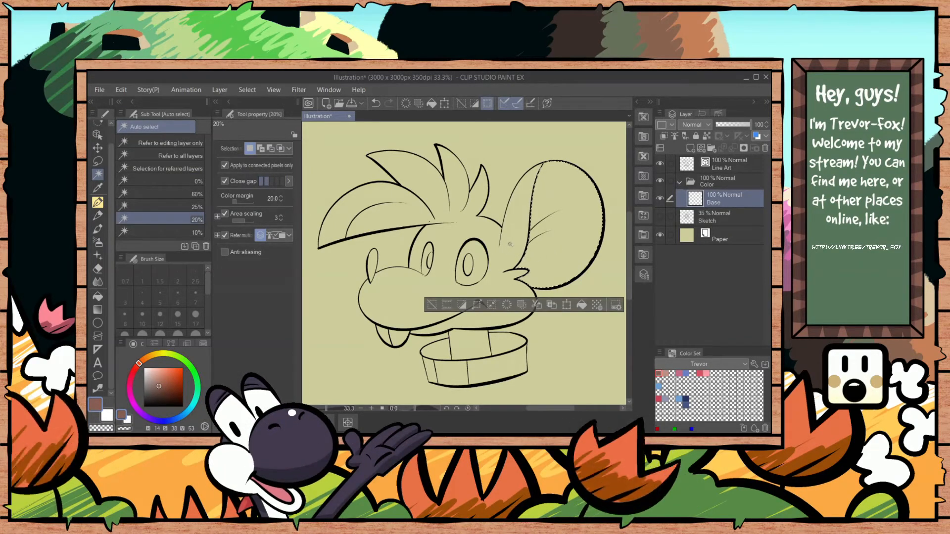
{"action": "left_click", "coordinate": [488, 291]}
{"action": "left_click", "coordinate": [470, 338]}
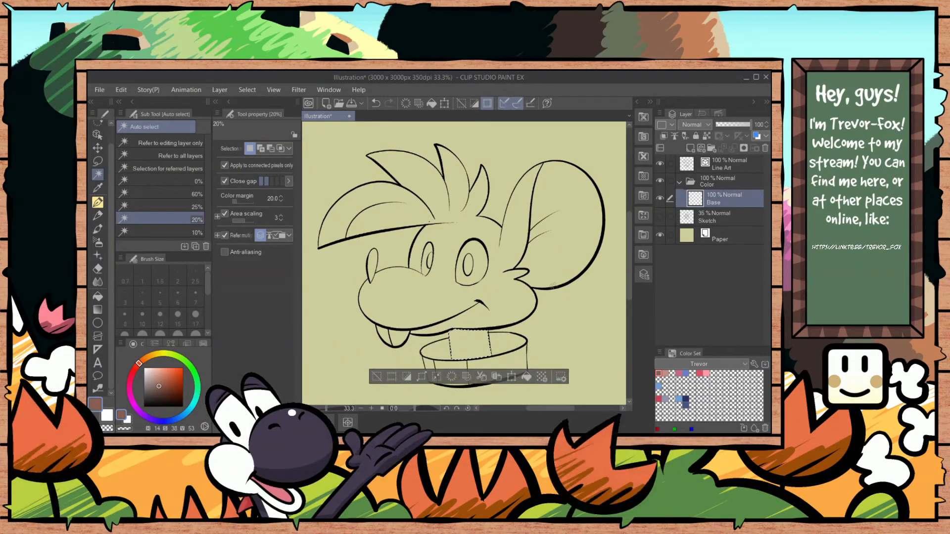
{"action": "key", "text": "alt+Delete"}
{"action": "key", "text": "ctrl+z"}
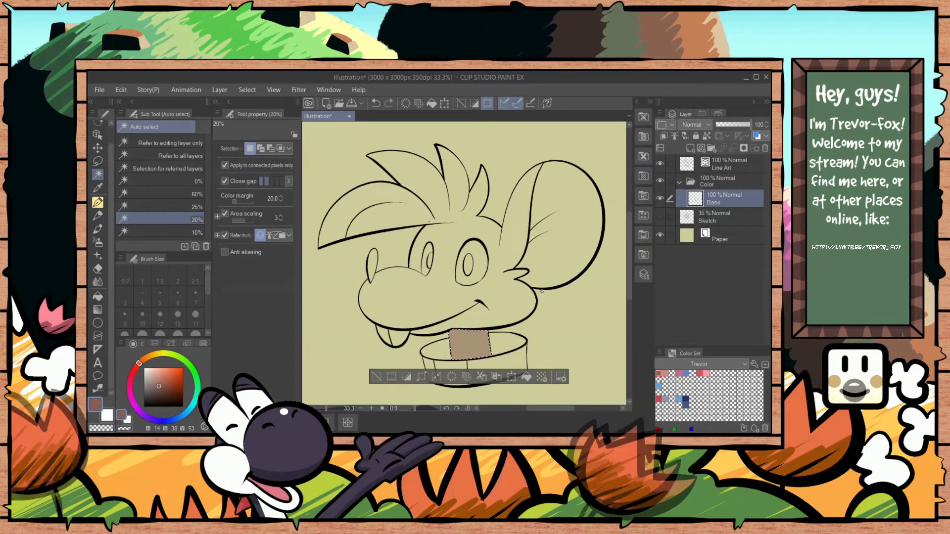
{"action": "key", "text": "m"}
{"action": "key", "text": "ctrl+d"}
Step: Select the empty background around the character using the 20% Auto select sub tool
{"action": "key", "text": "w"}
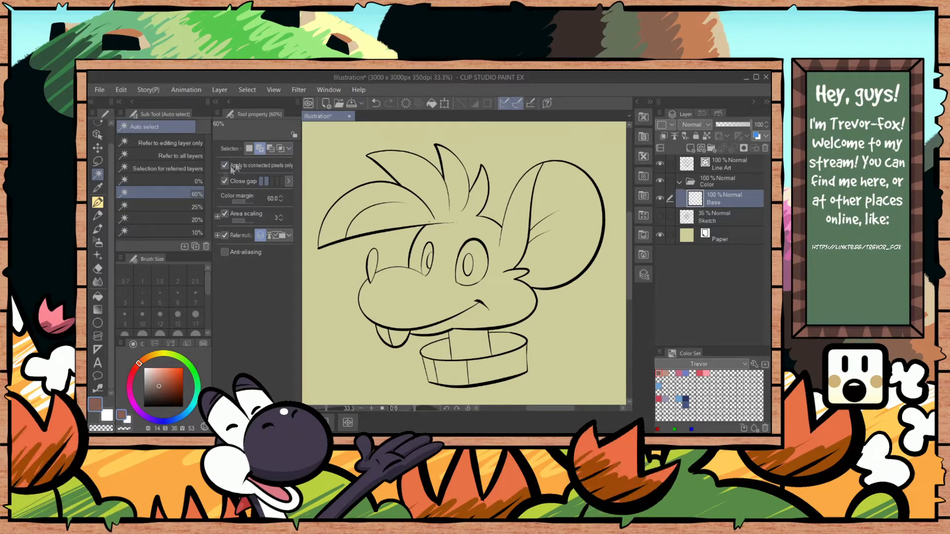
{"action": "left_click", "coordinate": [191, 231]}
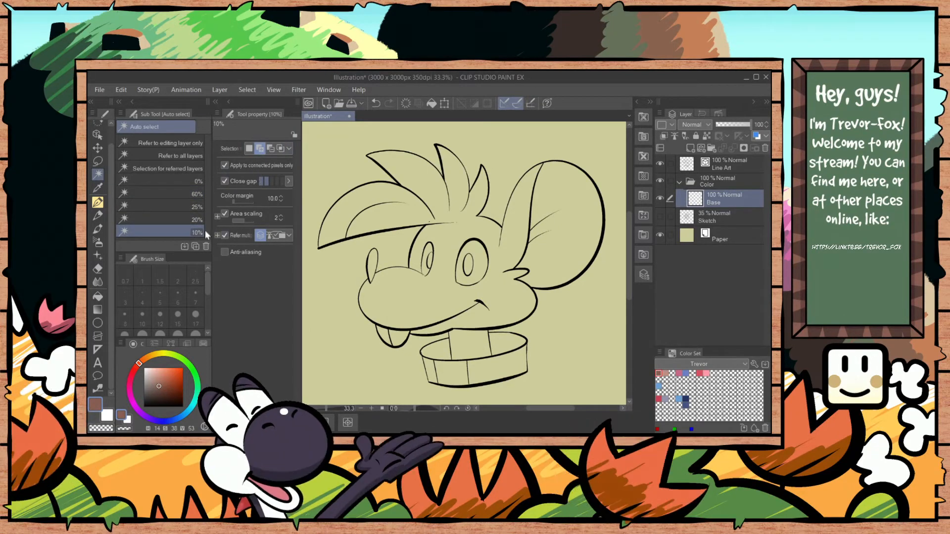
{"action": "left_click", "coordinate": [172, 218]}
{"action": "scroll", "coordinate": [525, 319], "scroll_direction": "down", "scroll_amount": 5}
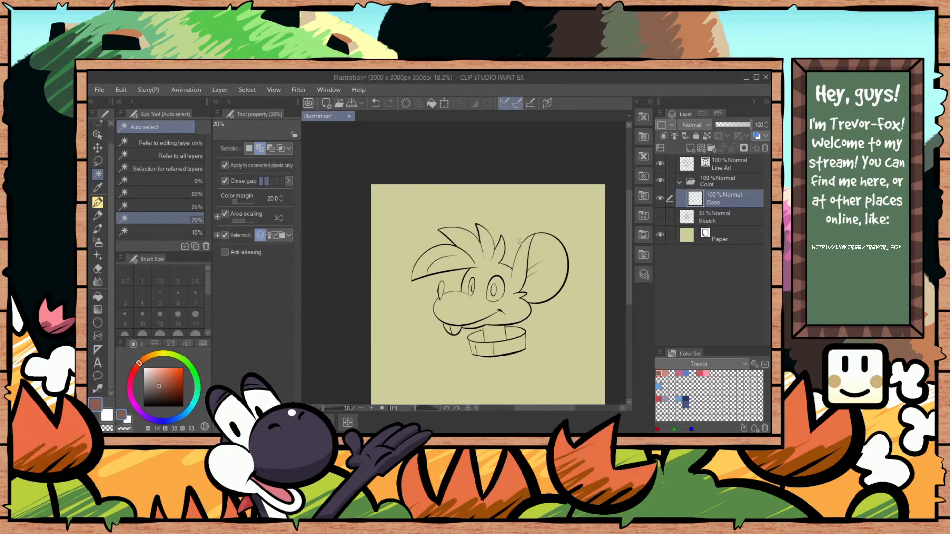
{"action": "left_click", "coordinate": [545, 212]}
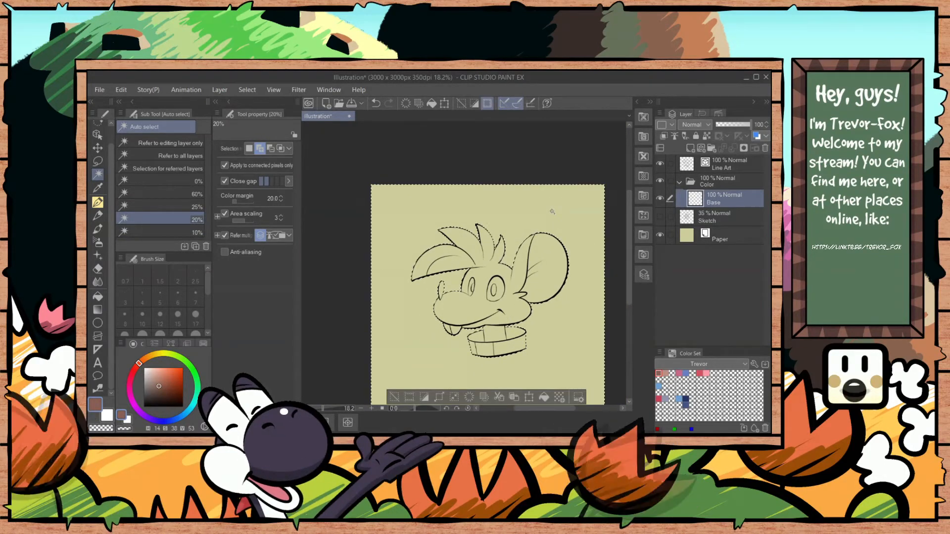
{"action": "left_click_drag", "start_coordinate": [516, 322], "coordinate": [491, 310]}
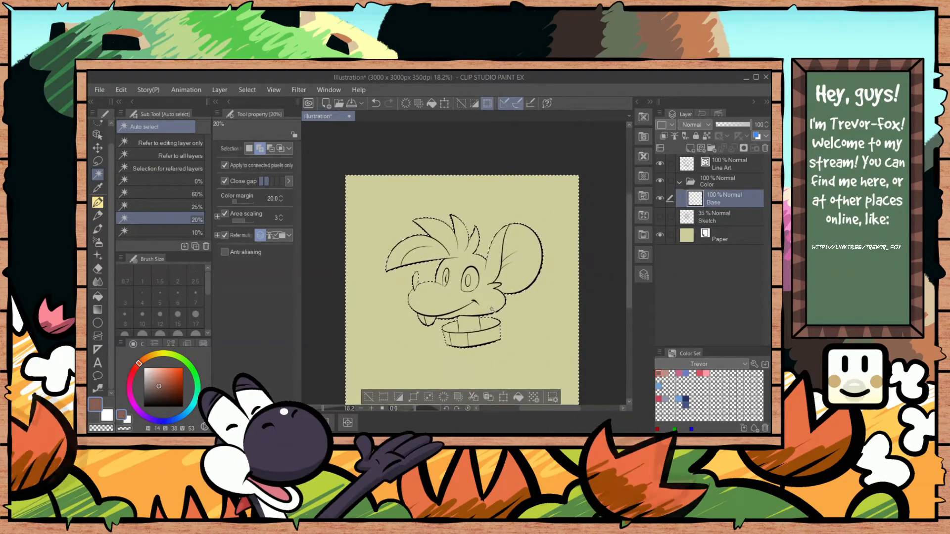
Step: Check the selection edge along the hair tufts, clear it and reselect the background with area scaling set to 1
{"action": "scroll", "coordinate": [468, 298], "scroll_direction": "up", "scroll_amount": 2}
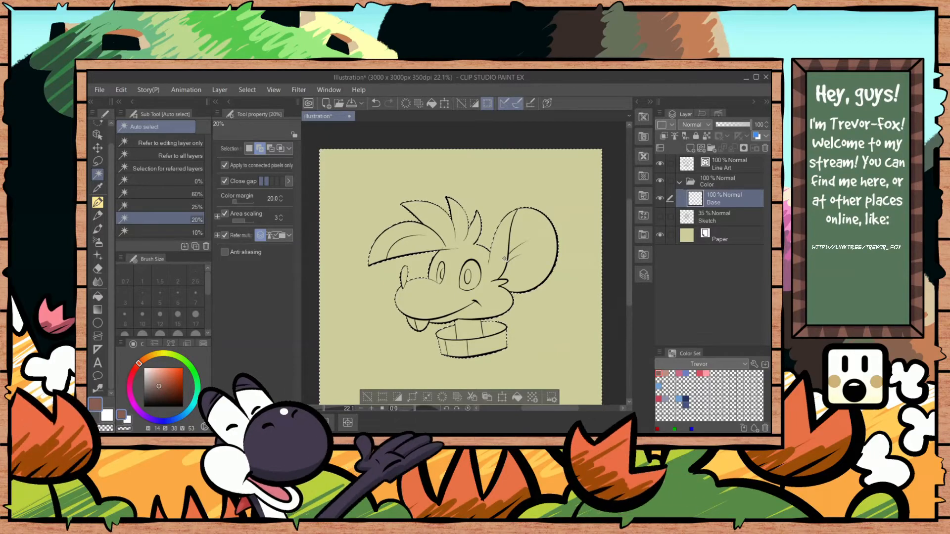
{"action": "scroll", "coordinate": [507, 213], "scroll_direction": "up", "scroll_amount": 1}
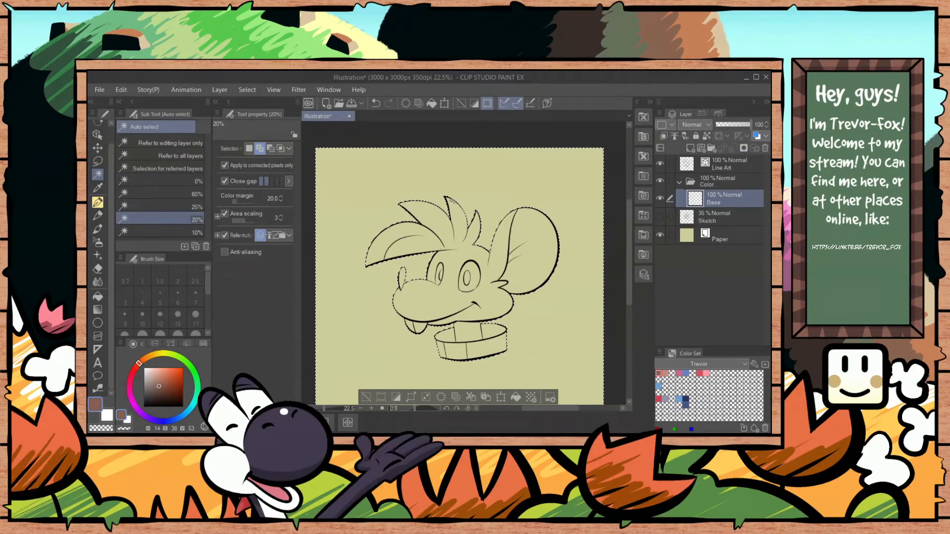
{"action": "scroll", "coordinate": [450, 199], "scroll_direction": "up", "scroll_amount": 5}
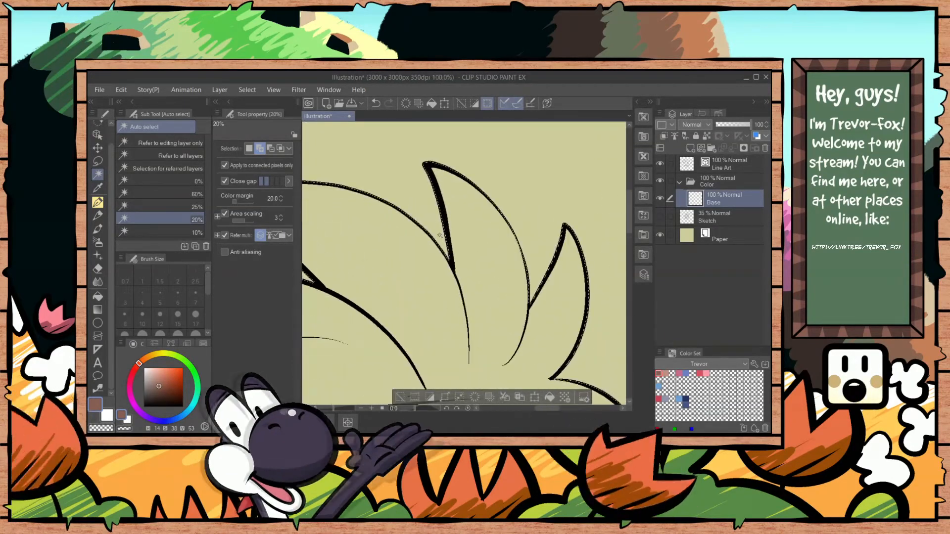
{"action": "scroll", "coordinate": [439, 235], "scroll_direction": "up", "scroll_amount": 4}
{"action": "scroll", "coordinate": [448, 177], "scroll_direction": "up", "scroll_amount": 1}
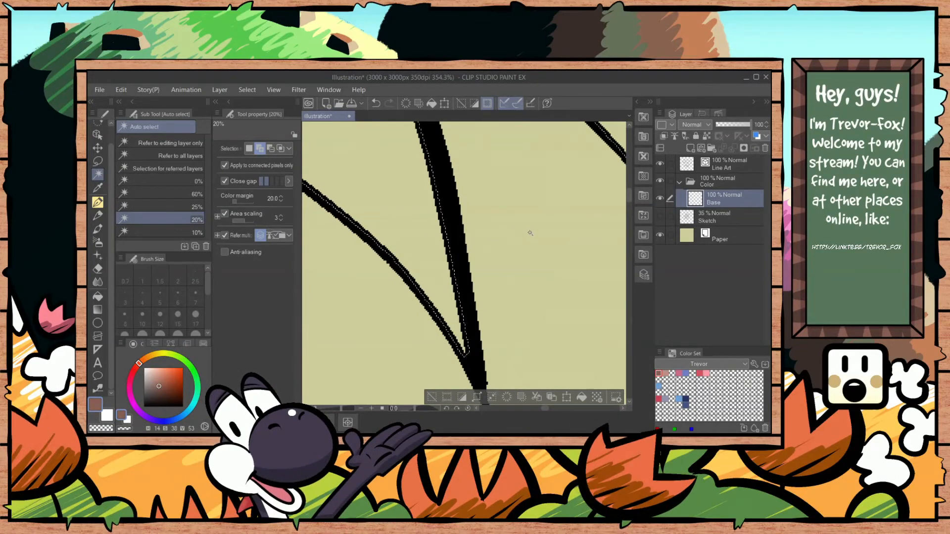
{"action": "key", "text": "ctrl+d"}
{"action": "left_click", "coordinate": [283, 220]}
{"action": "left_click", "coordinate": [283, 220]}
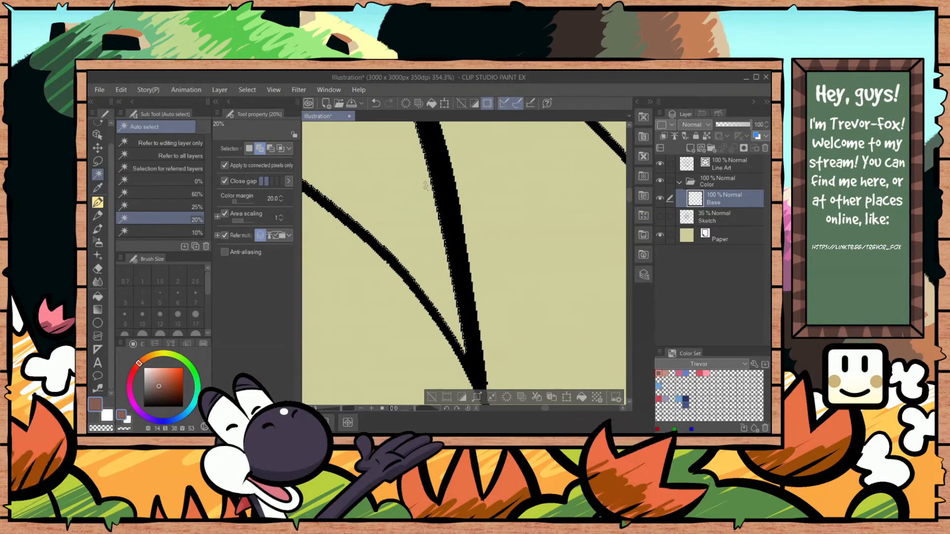
Step: Clear the selection, set area scaling to 3 and select the background around the whole character
{"action": "key", "text": "ctrl+d"}
{"action": "left_click", "coordinate": [280, 216]}
{"action": "left_click", "coordinate": [280, 215]}
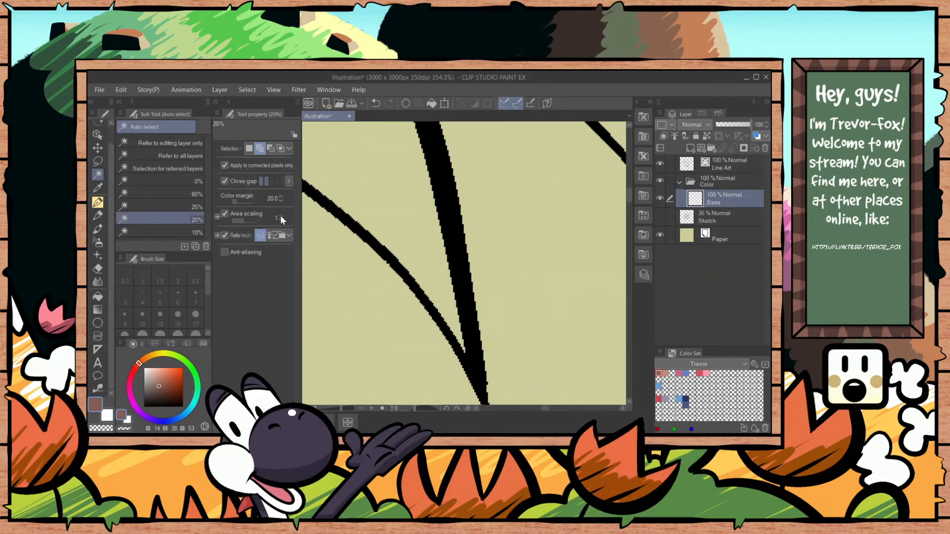
{"action": "scroll", "coordinate": [484, 235], "scroll_direction": "down", "scroll_amount": 4}
{"action": "scroll", "coordinate": [485, 236], "scroll_direction": "down", "scroll_amount": 6}
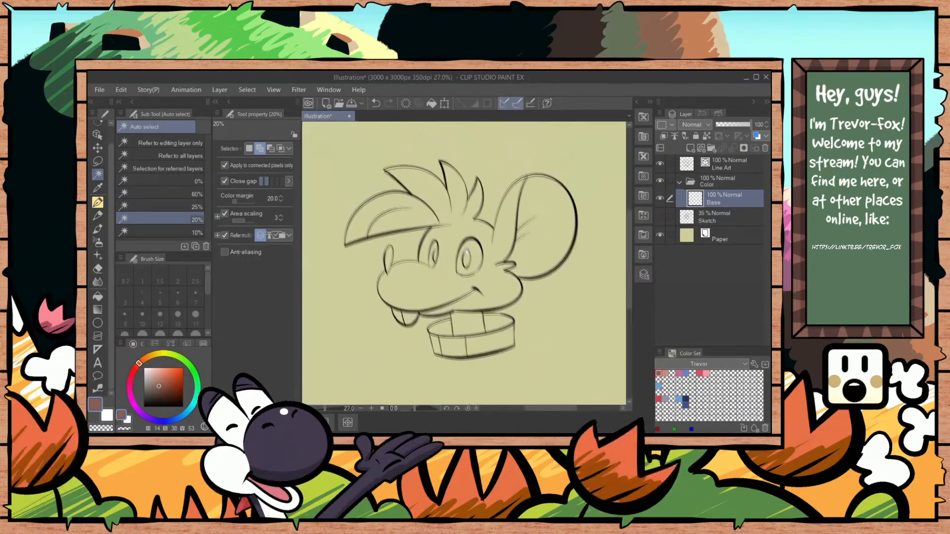
{"action": "left_click", "coordinate": [527, 176]}
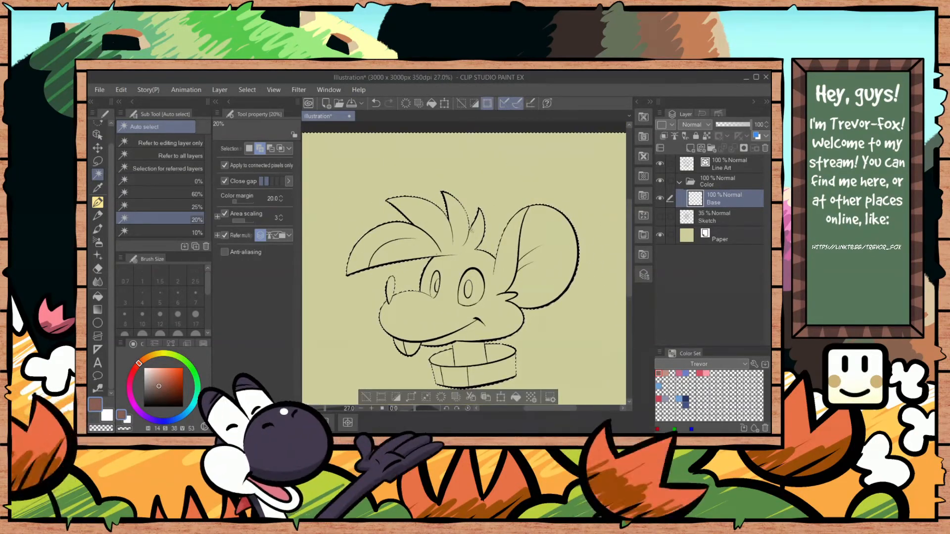
{"action": "scroll", "coordinate": [451, 261], "scroll_direction": "down", "scroll_amount": 2}
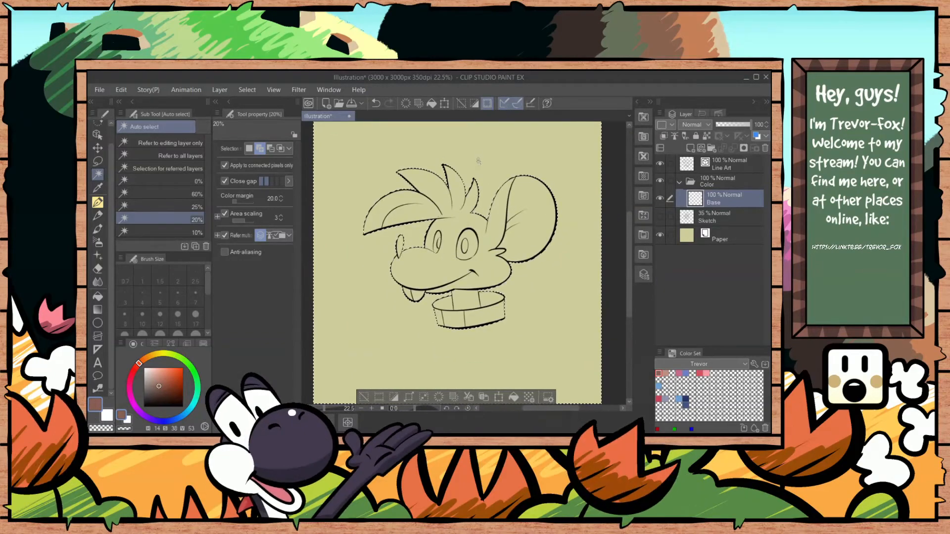
Step: Invert the selection and fill the character's silhouette on the Base layer with dark grey (H 14, S 0, V 25)
{"action": "left_click", "coordinate": [474, 103]}
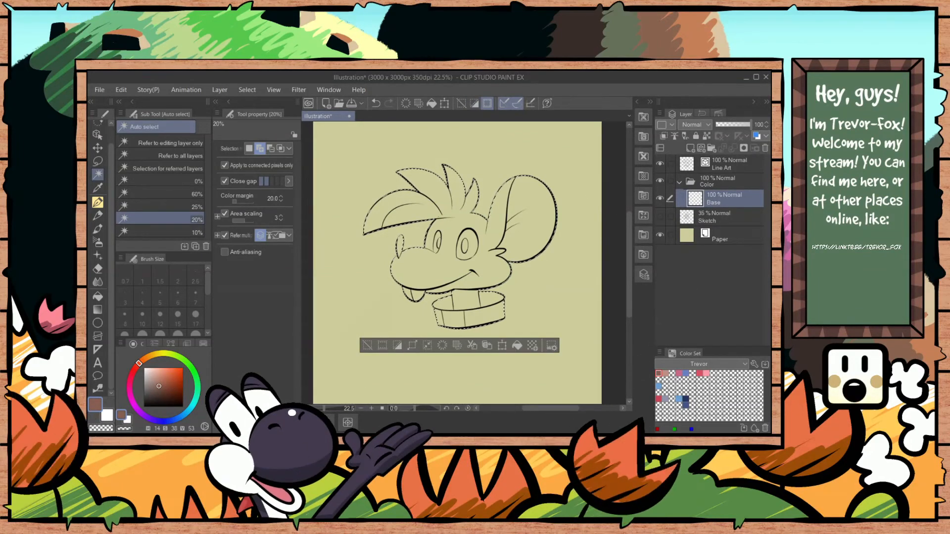
{"action": "left_click_drag", "start_coordinate": [147, 394], "coordinate": [138, 396]}
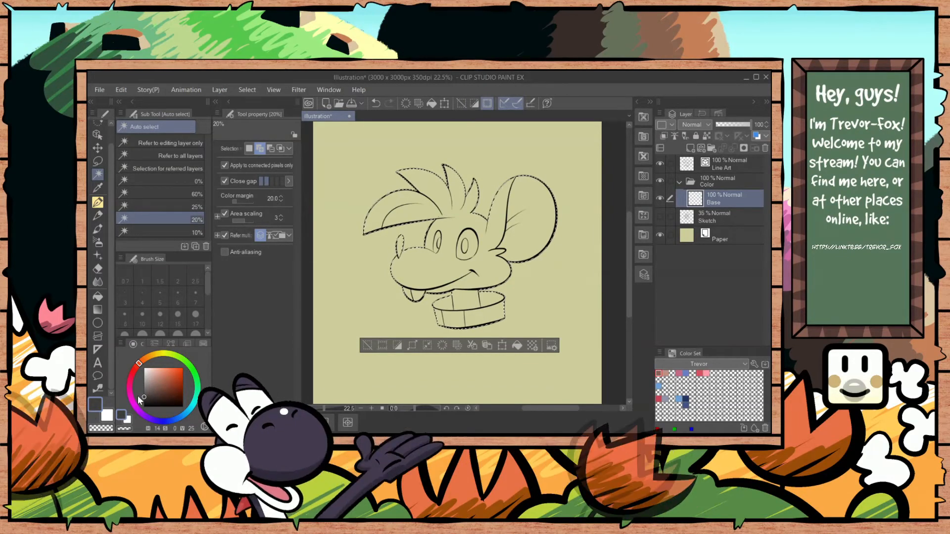
{"action": "key", "text": "alt+BackSpace"}
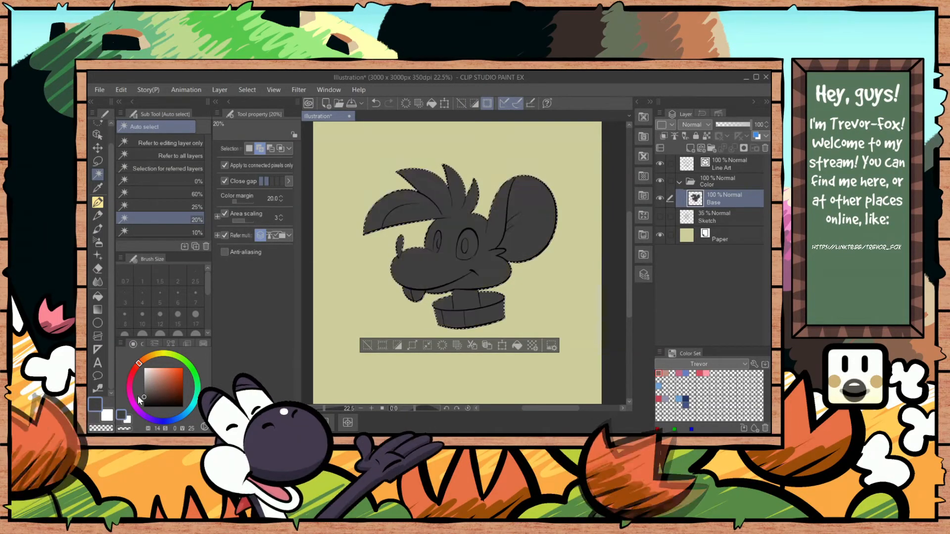
Step: Clear the selection, then add a new layer clipped to Base with brown (H 14, S 38, V 53) as the drawing colour
{"action": "key", "text": "m"}
{"action": "key", "text": "ctrl+d"}
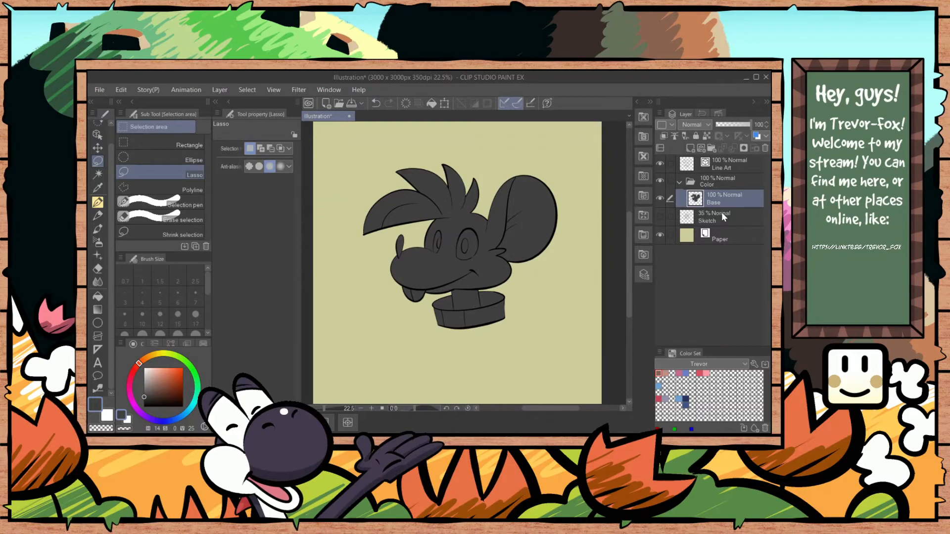
{"action": "key", "text": "ctrl+shift+n"}
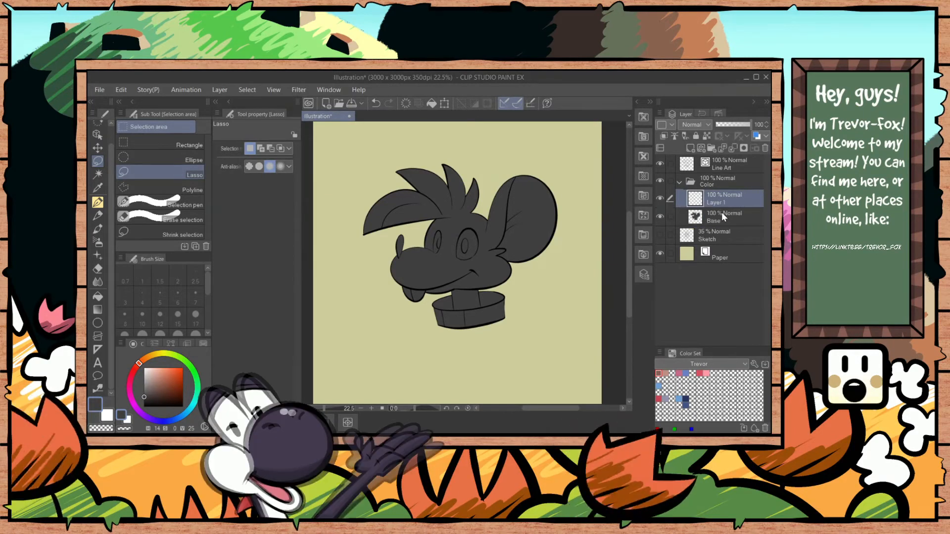
{"action": "left_click", "coordinate": [663, 137]}
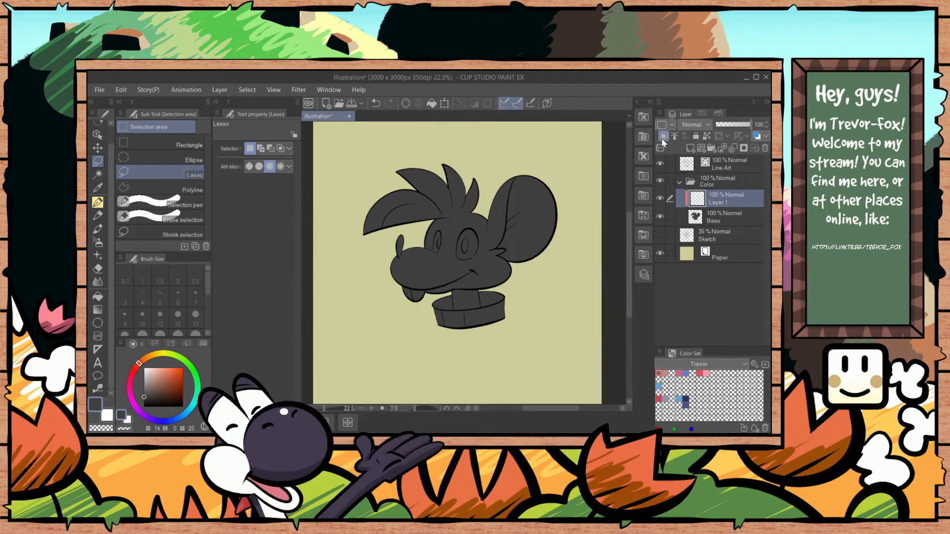
{"action": "left_click", "coordinate": [659, 373]}
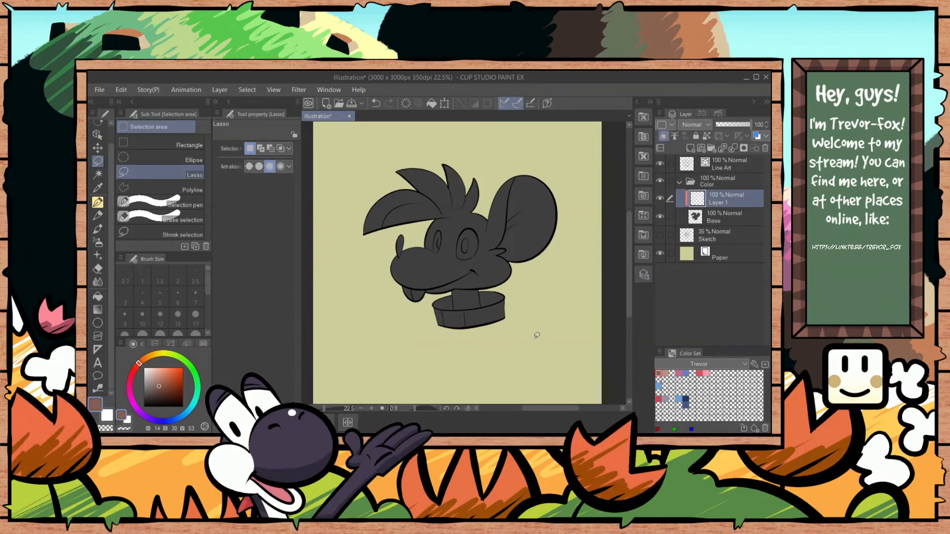
Step: Paint brown test strokes across the muzzle, face and ear, and hair with the Fat Maru brush on the clipped layer
{"action": "key", "text": "p"}
{"action": "left_click_drag", "start_coordinate": [391, 269], "coordinate": [511, 268]}
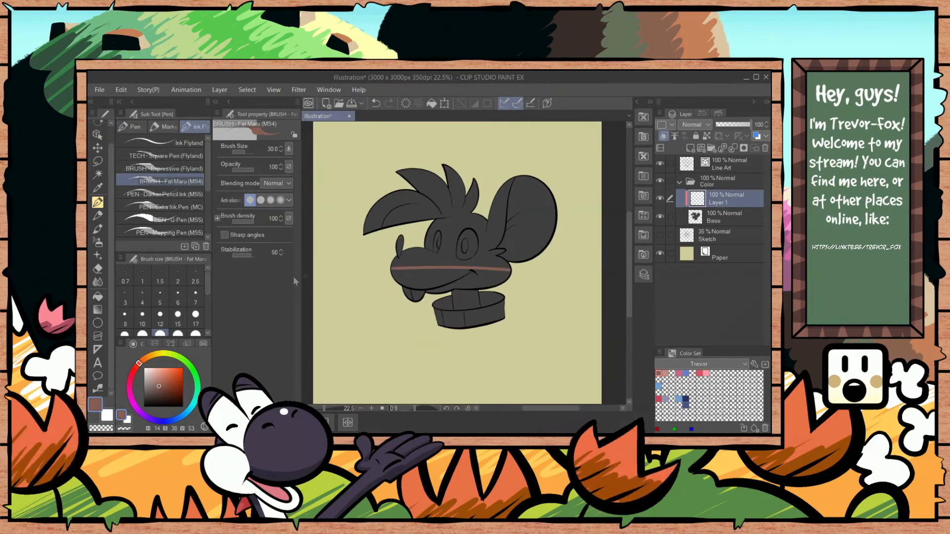
{"action": "left_click_drag", "start_coordinate": [424, 241], "coordinate": [554, 228]}
{"action": "left_click_drag", "start_coordinate": [406, 221], "coordinate": [464, 186]}
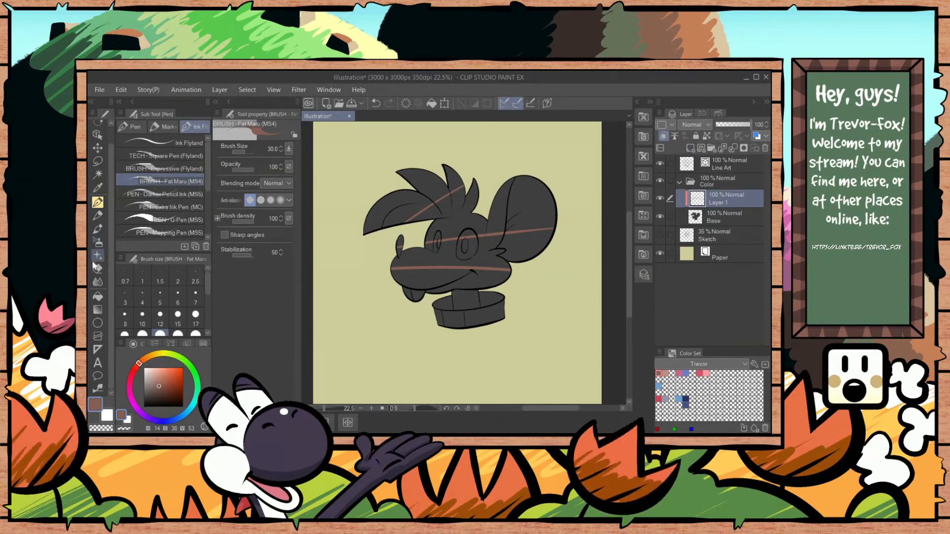
Step: Fill the whole clipped layer with brown using the Fill tool
{"action": "left_click", "coordinate": [99, 296]}
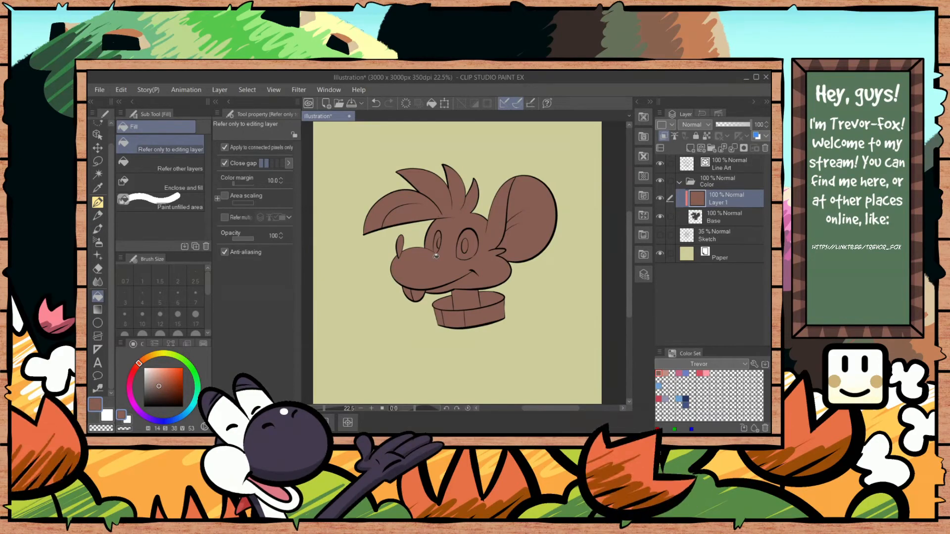
{"action": "scroll", "coordinate": [487, 234], "scroll_direction": "up", "scroll_amount": 2}
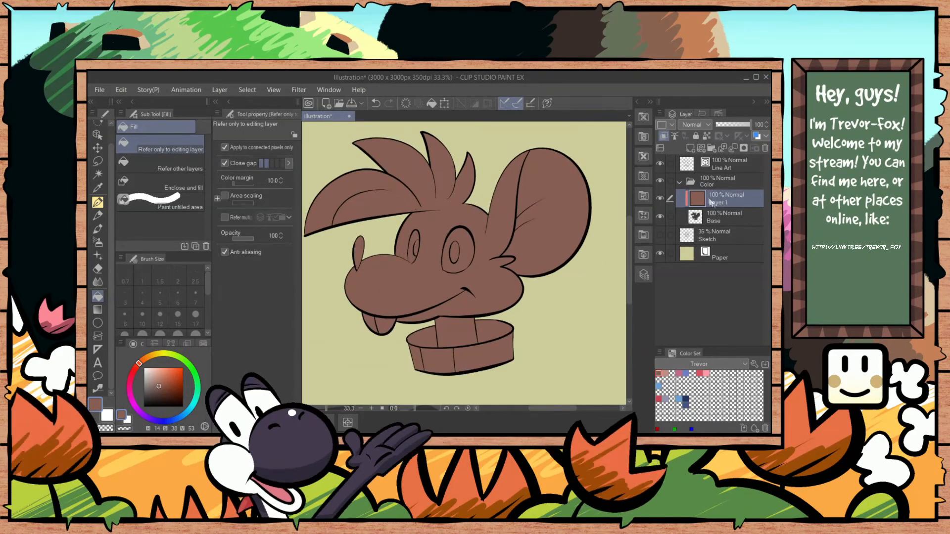
Step: Add a second clipped layer above the brown one and fill the whites of both eyes with white
{"action": "left_click", "coordinate": [690, 148]}
{"action": "left_click", "coordinate": [663, 135]}
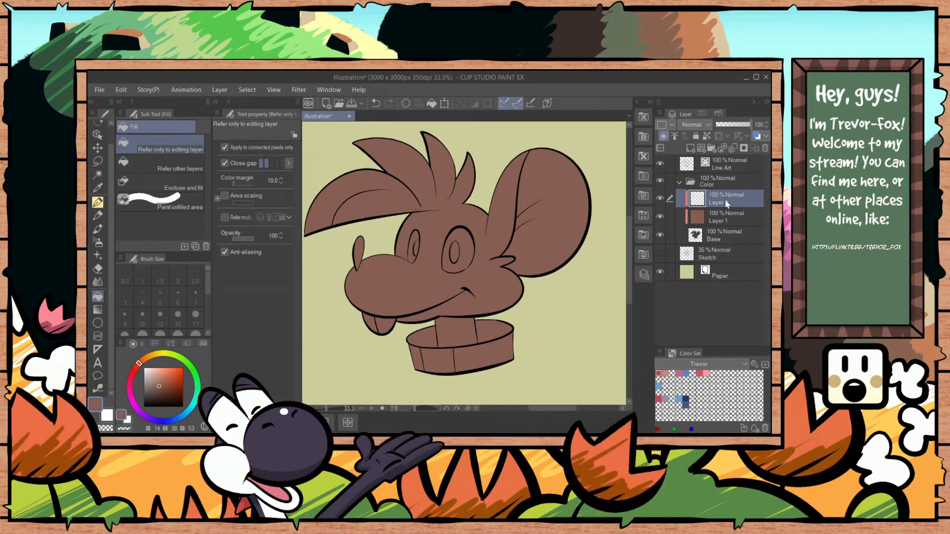
{"action": "left_click", "coordinate": [107, 416]}
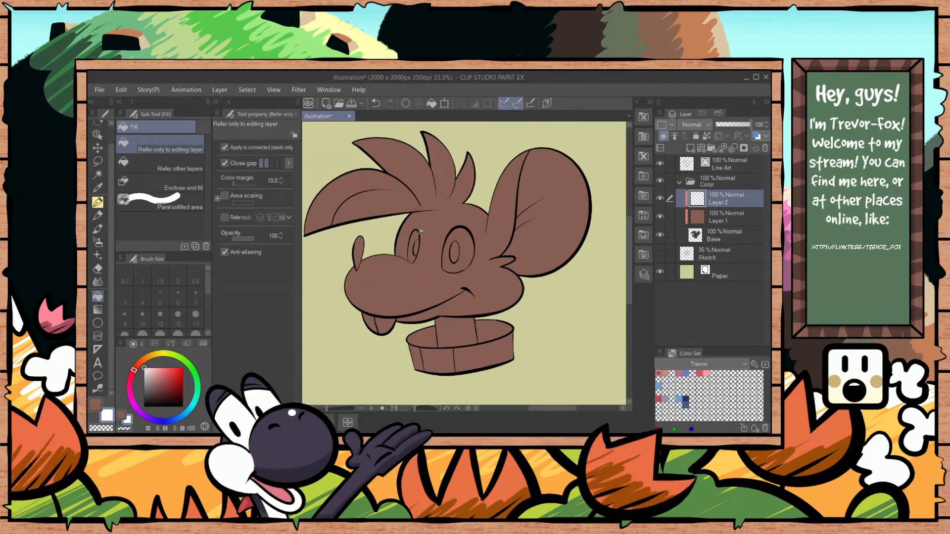
{"action": "key", "text": "w"}
{"action": "left_click", "coordinate": [410, 248]}
{"action": "left_click", "coordinate": [464, 251]}
{"action": "key", "text": "alt+Delete"}
{"action": "key", "text": "ctrl+d"}
{"action": "key", "text": "m"}
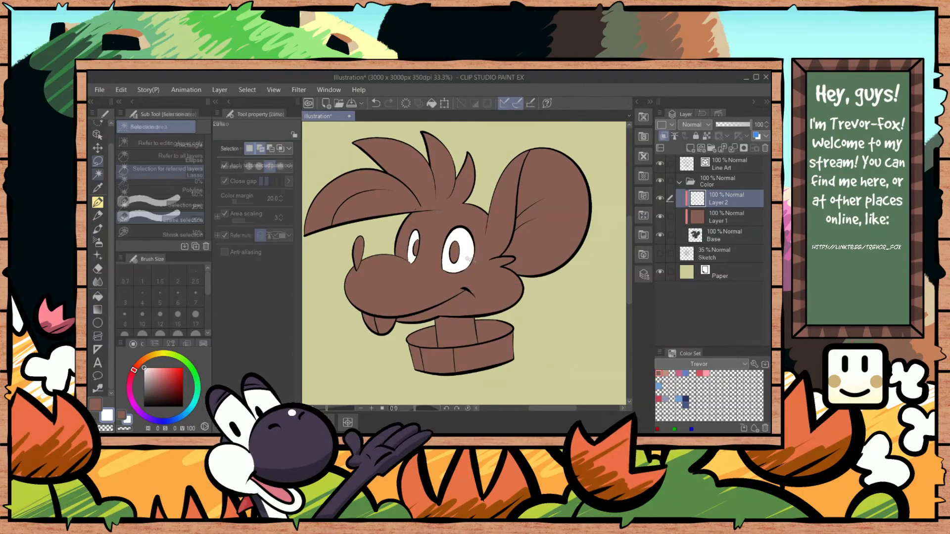
Step: Auto select the irises of both eyes, fill them with the blue swatch and clear the selection
{"action": "key", "text": "w"}
{"action": "left_click", "coordinate": [454, 252]}
{"action": "left_click", "coordinate": [416, 248]}
{"action": "left_click", "coordinate": [658, 385]}
{"action": "key", "text": "alt+Delete"}
{"action": "key", "text": "m"}
{"action": "left_click", "coordinate": [579, 356]}
Step: Auto select the inside of the ear, fill it with pink (H 353, S 40, V 100) and clear the selection
{"action": "key", "text": "w"}
{"action": "left_click", "coordinate": [558, 233]}
{"action": "left_click", "coordinate": [707, 373]}
{"action": "key", "text": "alt+Delete"}
{"action": "key", "text": "m"}
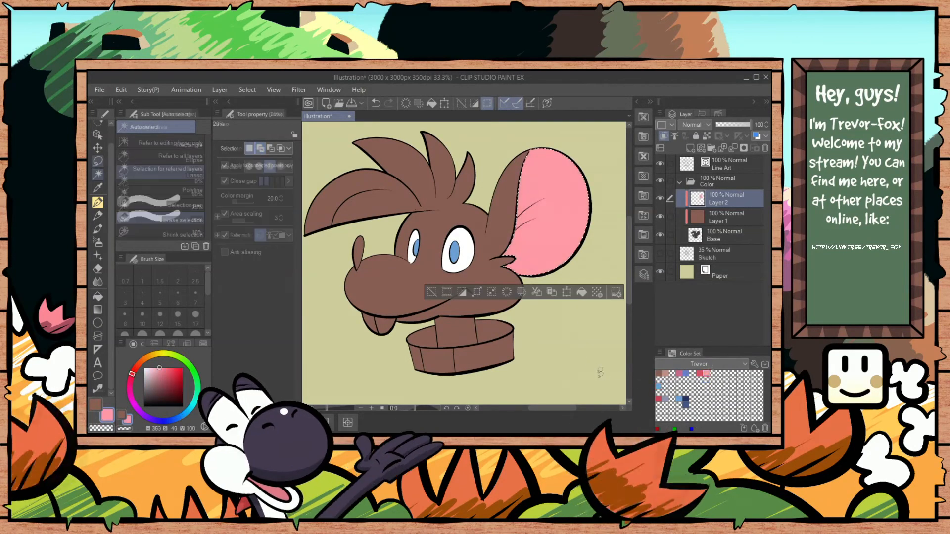
{"action": "left_click", "coordinate": [600, 373]}
Step: Select the nose, fill it with red (H 353, S 62, V 84) and clear the selection
{"action": "key", "text": "w"}
{"action": "left_click", "coordinate": [359, 252]}
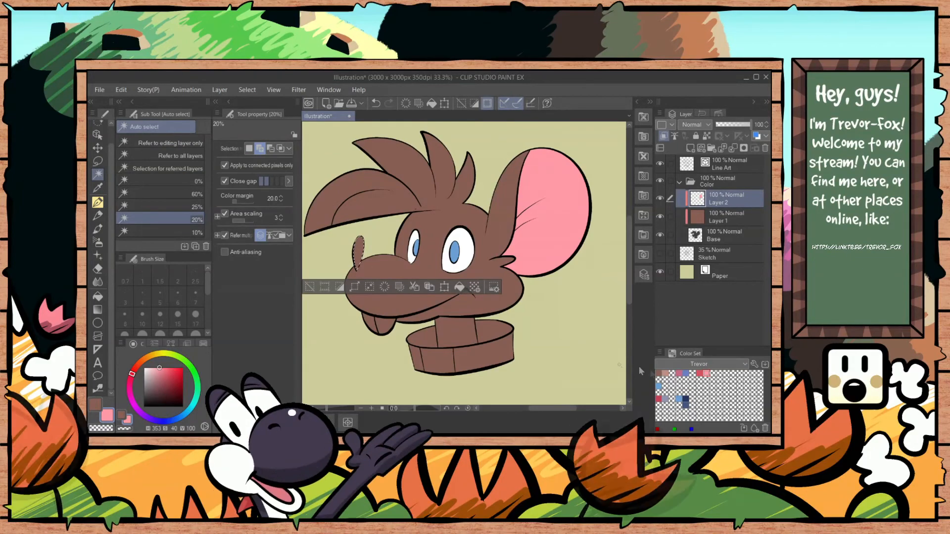
{"action": "left_click", "coordinate": [699, 373]}
{"action": "key", "text": "alt+Delete"}
{"action": "key", "text": "m"}
{"action": "left_click", "coordinate": [562, 372]}
Step: Select the front teeth, fill them with the white sampled from the eye and clear the selection
{"action": "key", "text": "w"}
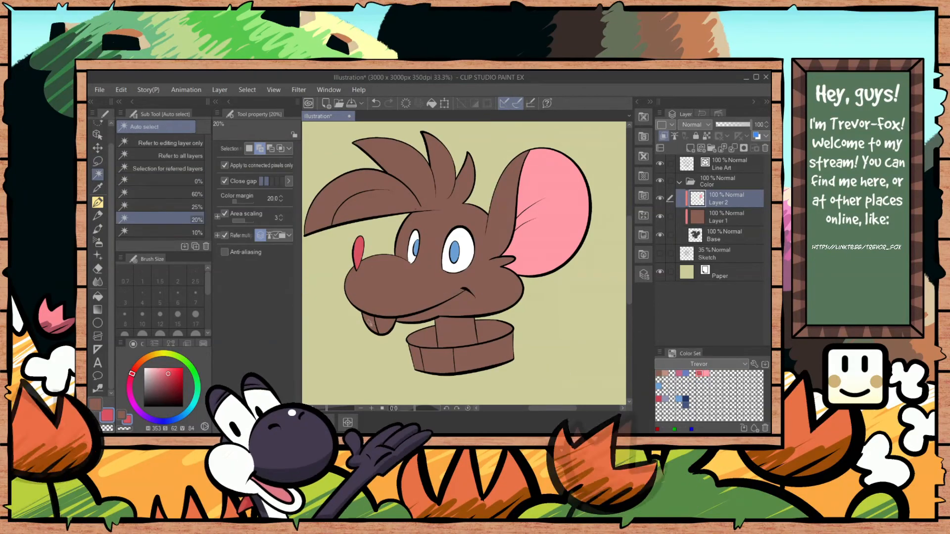
{"action": "left_click", "coordinate": [379, 325]}
{"action": "right_click", "coordinate": [467, 241]}
{"action": "key", "text": "alt+Delete"}
{"action": "key", "text": "m"}
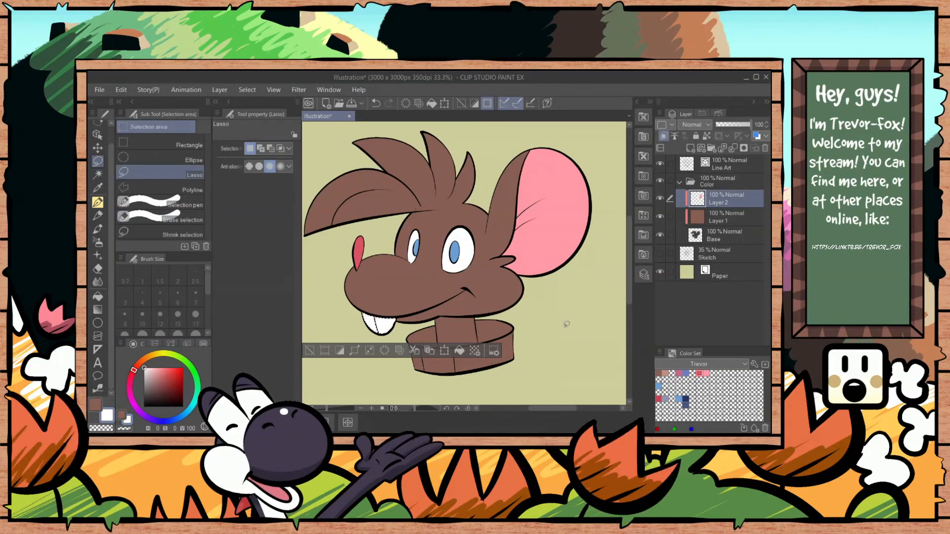
{"action": "left_click", "coordinate": [564, 322]}
Step: Select the collar's front panel, fill it with the greyish blue swatch and clear the selection
{"action": "key", "text": "w"}
{"action": "left_click", "coordinate": [448, 362]}
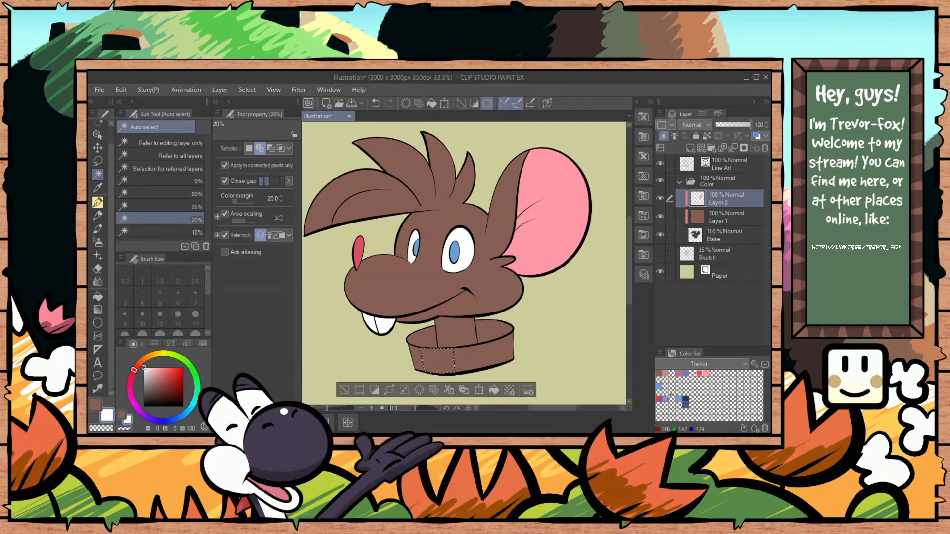
{"action": "left_click", "coordinate": [665, 398]}
{"action": "key", "text": "alt+Delete"}
{"action": "key", "text": "m"}
{"action": "left_click", "coordinate": [557, 370]}
Step: Select the collar's remaining band sections and its inner surface, and fill them with red (H 352, S 65, V 78)
{"action": "key", "text": "w"}
{"action": "left_click", "coordinate": [418, 359]}
{"action": "left_click", "coordinate": [484, 351]}
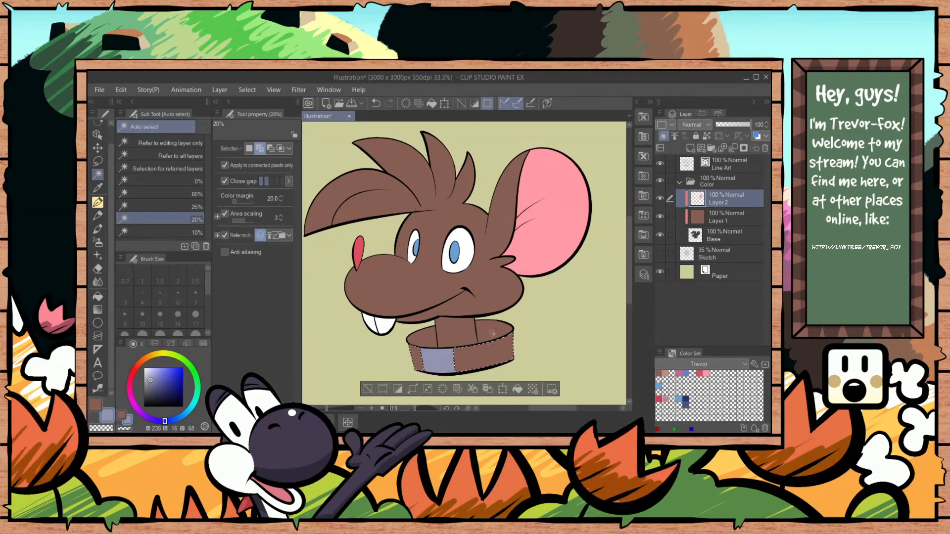
{"action": "left_click", "coordinate": [425, 338]}
{"action": "left_click", "coordinate": [489, 334]}
{"action": "left_click", "coordinate": [658, 399]}
{"action": "key", "text": "alt+Delete"}
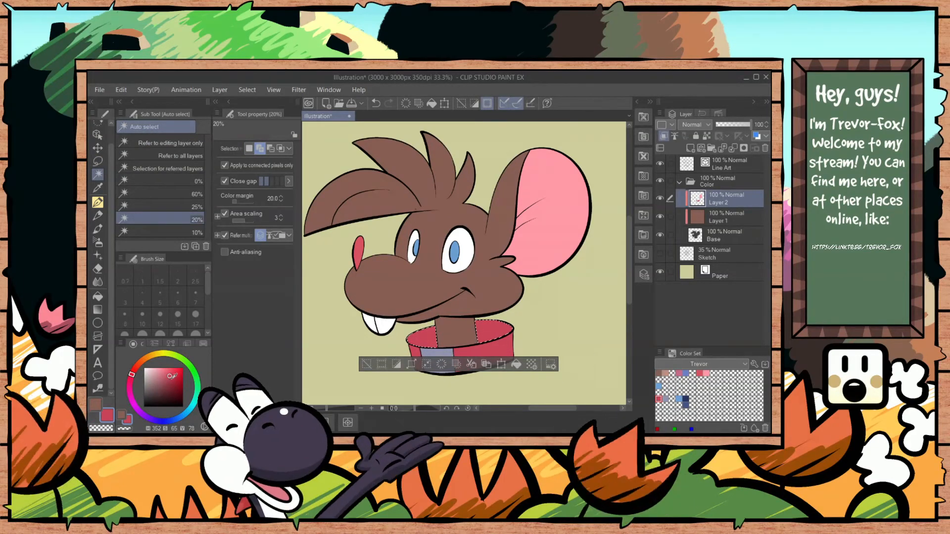
Step: Change the colour to a darker red (H 344, S 74, V 63), refill the collar's inside and clear the selection
{"action": "left_click", "coordinate": [174, 379]}
{"action": "left_click", "coordinate": [133, 382]}
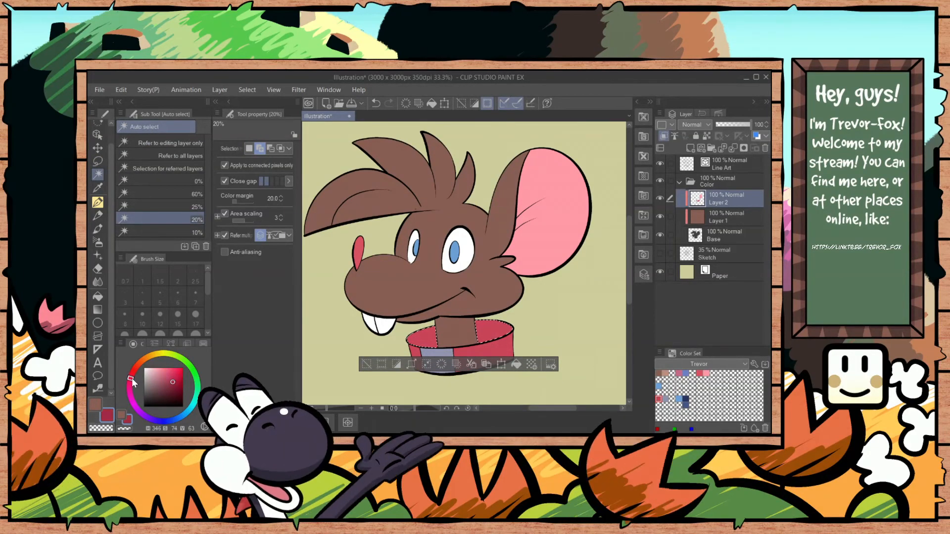
{"action": "key", "text": "alt+Delete"}
{"action": "key", "text": "m"}
{"action": "key", "text": "ctrl+d"}
Step: Draw an arc across the hair tufts in pink (H 337, S 46, V 77) and fill the hair beyond it with that pink
{"action": "left_click_drag", "start_coordinate": [519, 316], "coordinate": [542, 351]}
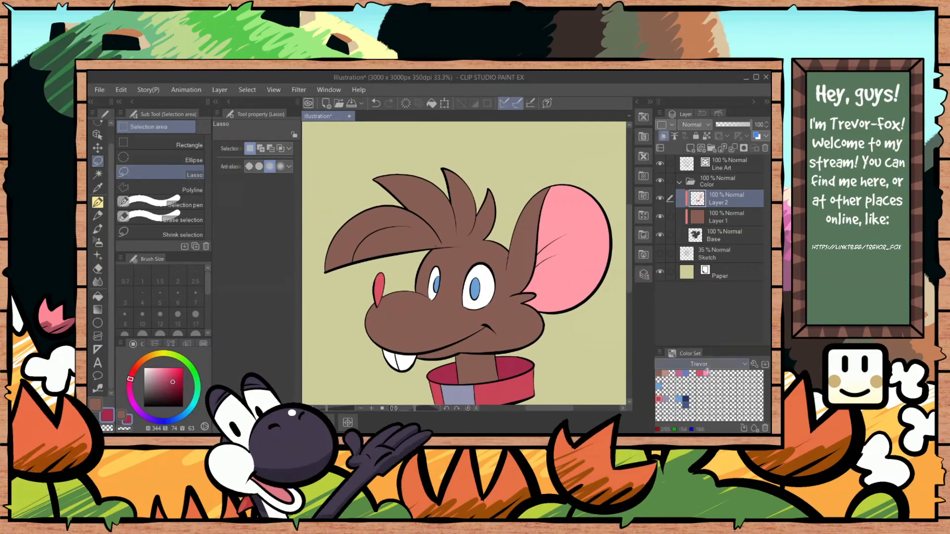
{"action": "left_click", "coordinate": [679, 372]}
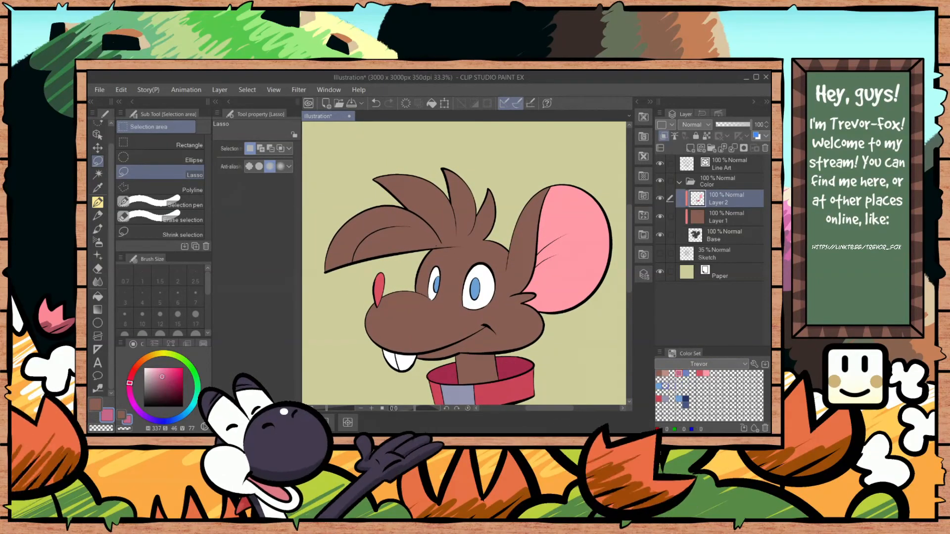
{"action": "key", "text": "p"}
{"action": "key", "text": "w"}
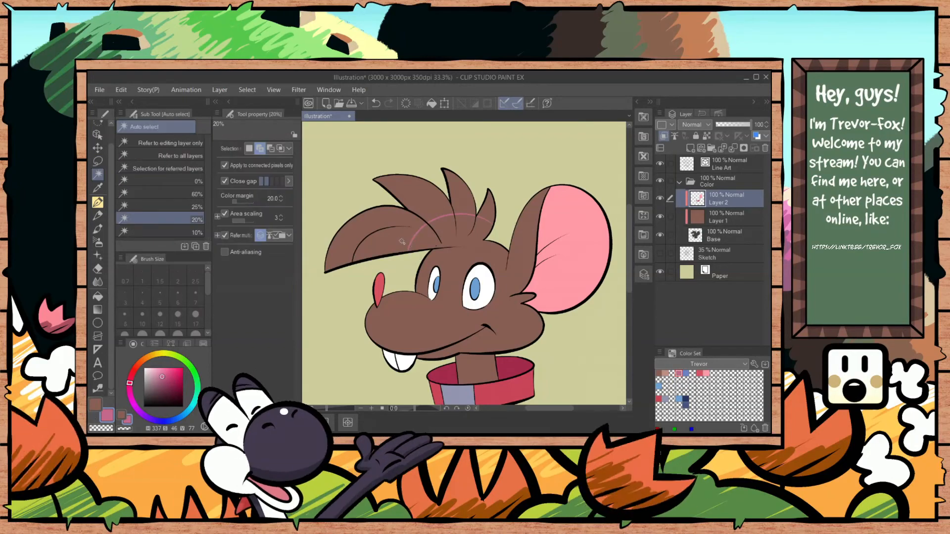
{"action": "left_click", "coordinate": [487, 203]}
{"action": "key", "text": "m"}
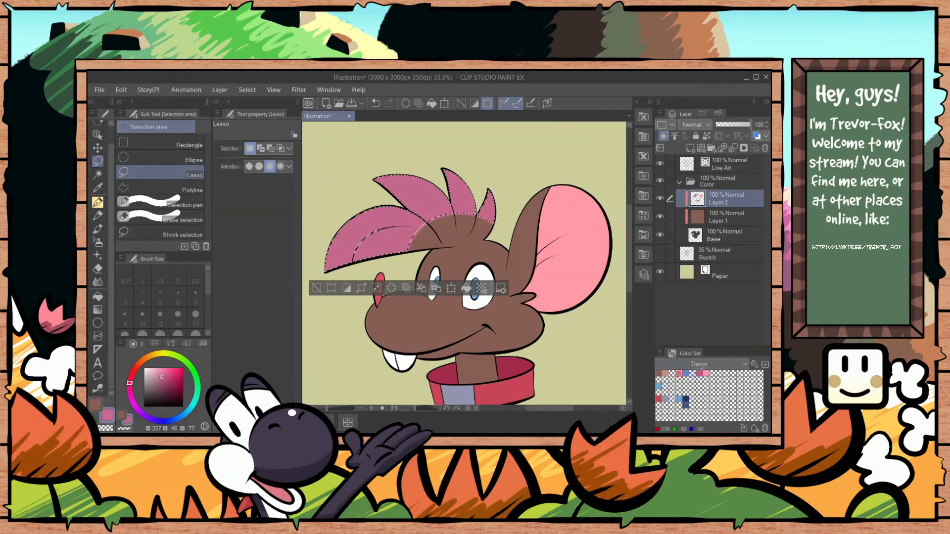
Step: Draw a blue boundary arc across the pink hair nearer the tips with the Fat Maru brush and clear the selection
{"action": "left_click", "coordinate": [686, 373]}
{"action": "key", "text": "p"}
{"action": "mouse_move", "coordinate": [498, 214]}
{"action": "left_mouse_down"}
{"action": "mouse_move", "coordinate": [413, 202]}
{"action": "mouse_move", "coordinate": [384, 255]}
{"action": "left_mouse_up"}
{"action": "key", "text": "ctrl+d"}
Step: Auto select the four hair tips beyond the blue arc, fill them with blue and clear the selection
{"action": "key", "text": "w"}
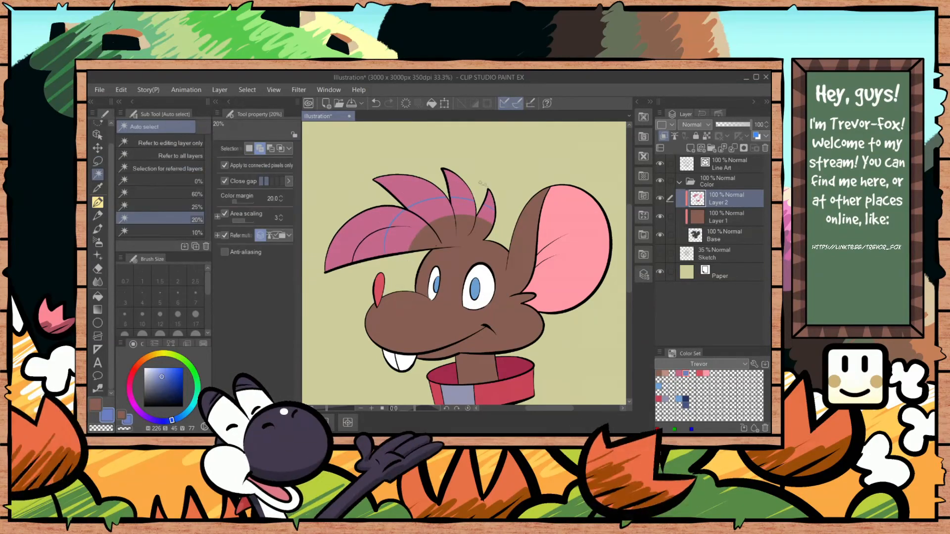
{"action": "left_click", "coordinate": [353, 230]}
{"action": "left_click", "coordinate": [413, 188]}
{"action": "left_click", "coordinate": [456, 187]}
{"action": "left_click", "coordinate": [488, 199]}
{"action": "key", "text": "alt+Delete"}
{"action": "key", "text": "ctrl+d"}
{"action": "key", "text": "m"}
Step: Add a new clipped layer directly above the brown layer and choose light brown (H 14, S 33, V 75)
{"action": "left_click_drag", "start_coordinate": [584, 351], "coordinate": [571, 313]}
{"action": "left_click", "coordinate": [719, 218]}
{"action": "key", "text": "ctrl+shift+n"}
{"action": "left_click", "coordinate": [665, 373]}
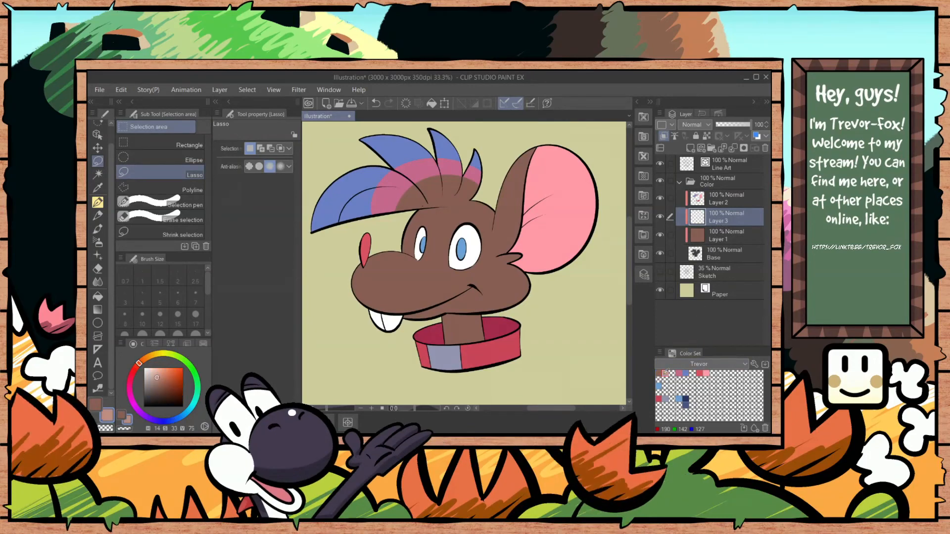
Step: Outline the light muzzle marking and the areas around both eyes with light brown Fat Maru strokes, redoing the muzzle line once
{"action": "key", "text": "p"}
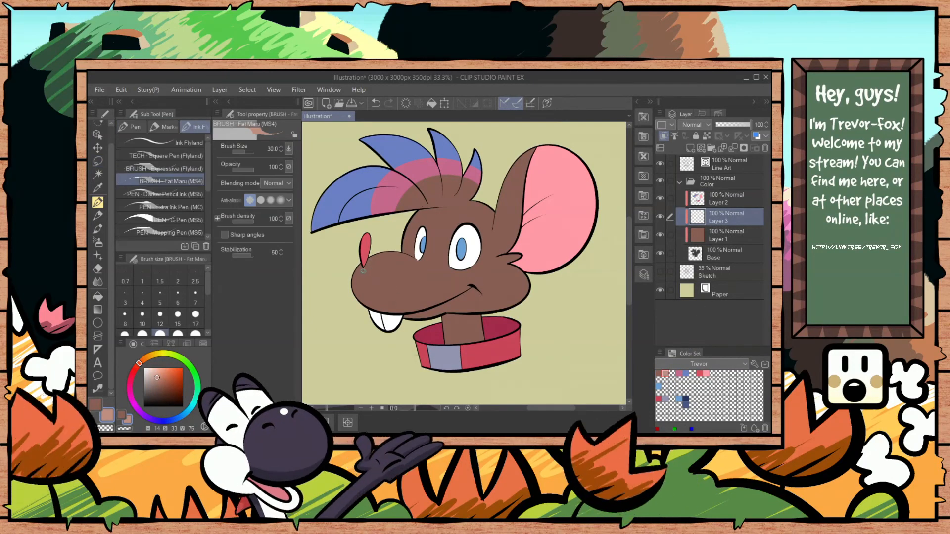
{"action": "left_click_drag", "start_coordinate": [364, 272], "coordinate": [436, 267]}
{"action": "key", "text": "ctrl+z"}
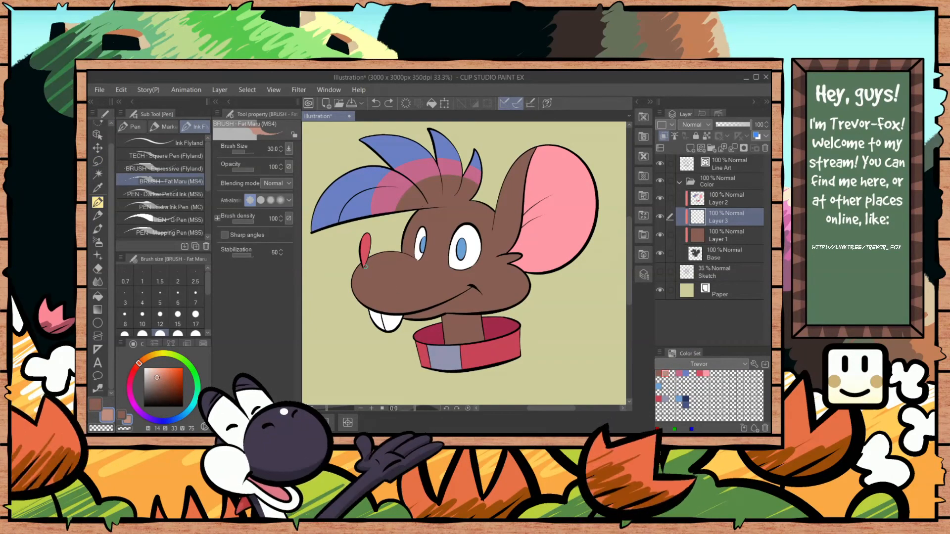
{"action": "left_click_drag", "start_coordinate": [365, 267], "coordinate": [432, 263]}
{"action": "mouse_move", "coordinate": [465, 211]}
{"action": "left_mouse_down"}
{"action": "mouse_move", "coordinate": [487, 230]}
{"action": "mouse_move", "coordinate": [495, 262]}
{"action": "left_mouse_up"}
{"action": "mouse_move", "coordinate": [430, 252]}
{"action": "left_mouse_down"}
{"action": "mouse_move", "coordinate": [423, 219]}
{"action": "mouse_move", "coordinate": [405, 245]}
{"action": "left_mouse_up"}
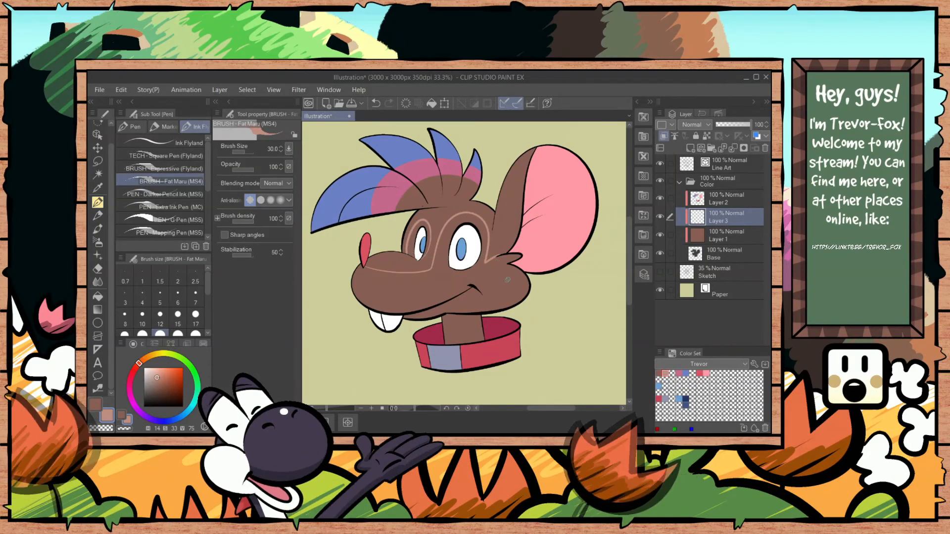
Step: Auto select the outlined muzzle and eye surrounds, fill them with light brown and clear the selection
{"action": "key", "text": "w"}
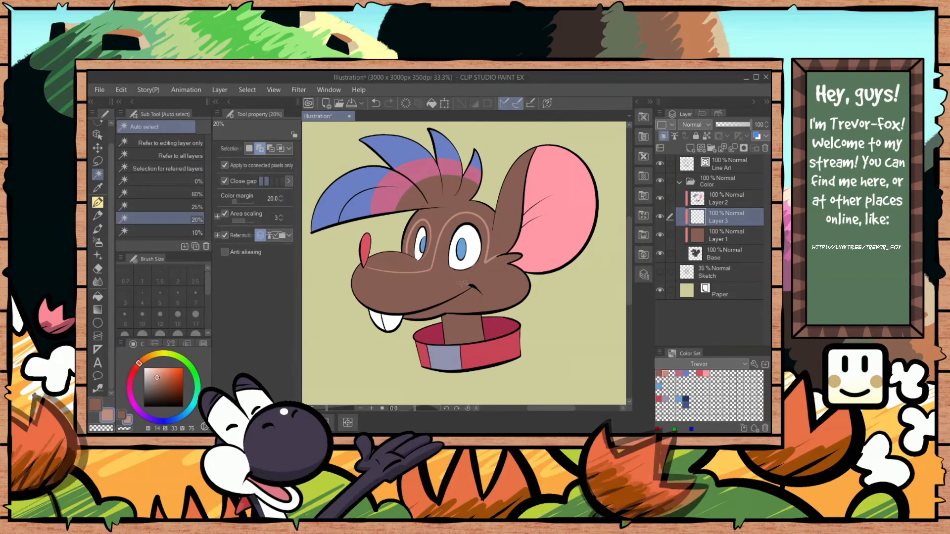
{"action": "left_click", "coordinate": [441, 283]}
{"action": "left_click", "coordinate": [414, 244]}
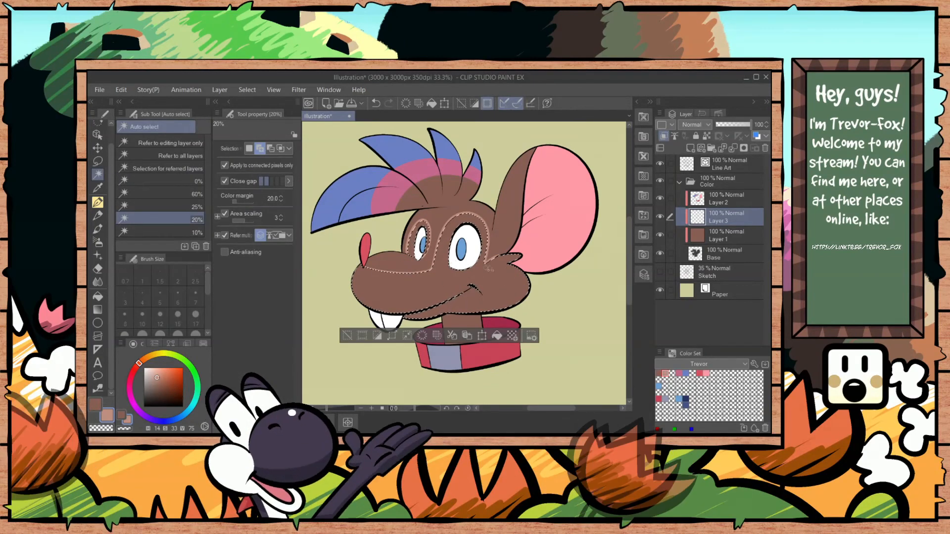
{"action": "key", "text": "alt+Delete"}
{"action": "key", "text": "m"}
{"action": "left_click", "coordinate": [566, 266]}
Step: Draw a light brown dividing line down the neck and fill the front part of the neck with light brown
{"action": "left_click_drag", "start_coordinate": [559, 283], "coordinate": [563, 245]}
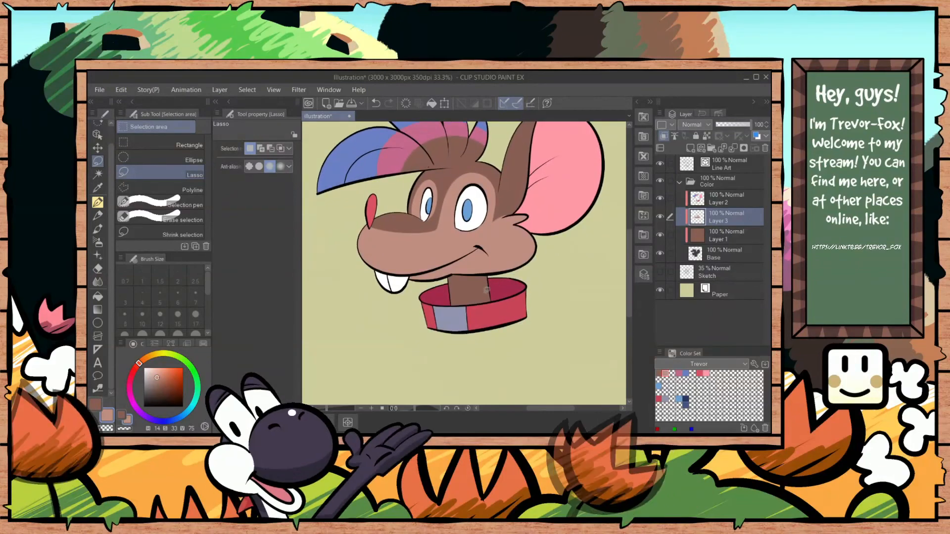
{"action": "key", "text": "p"}
{"action": "key", "text": "m"}
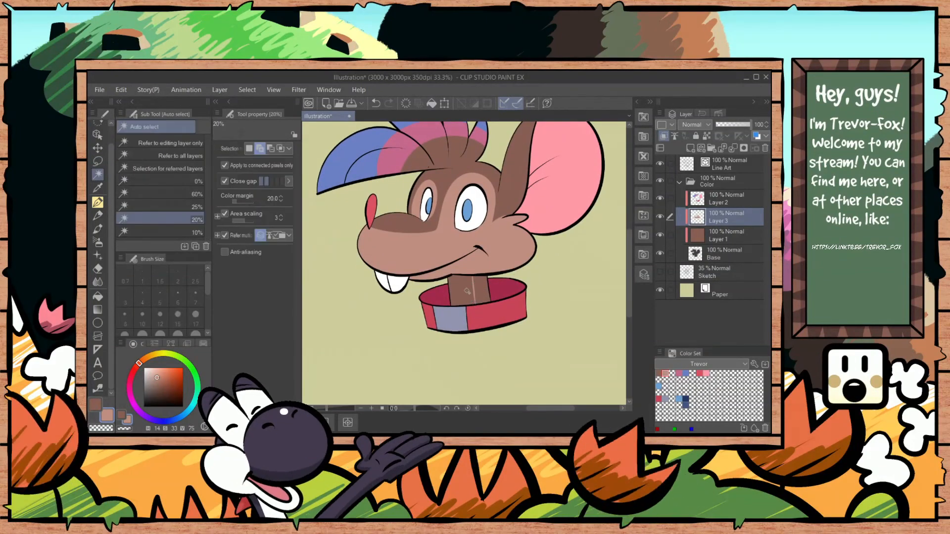
{"action": "scroll", "coordinate": [541, 264], "scroll_direction": "down", "scroll_amount": 3}
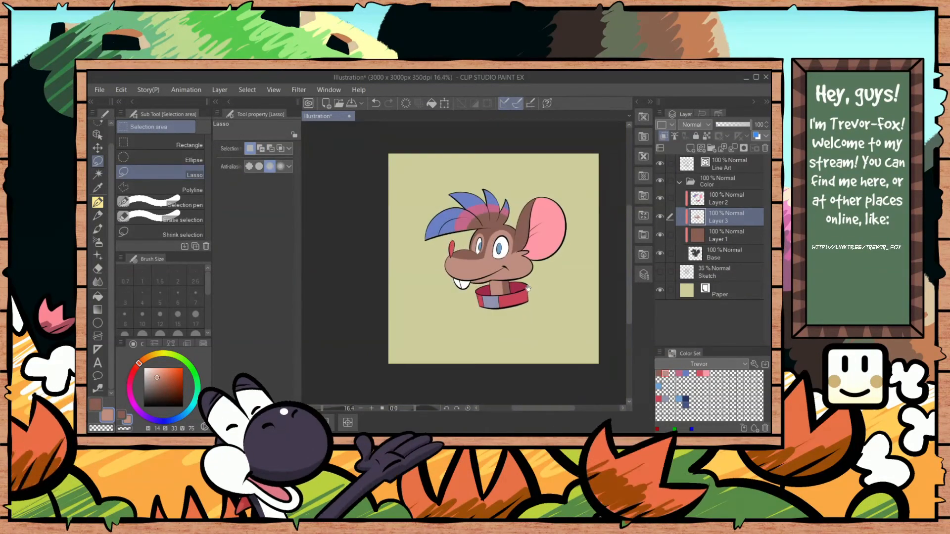
{"action": "left_click_drag", "start_coordinate": [529, 290], "coordinate": [518, 305]}
{"action": "scroll", "coordinate": [496, 314], "scroll_direction": "up", "scroll_amount": 2}
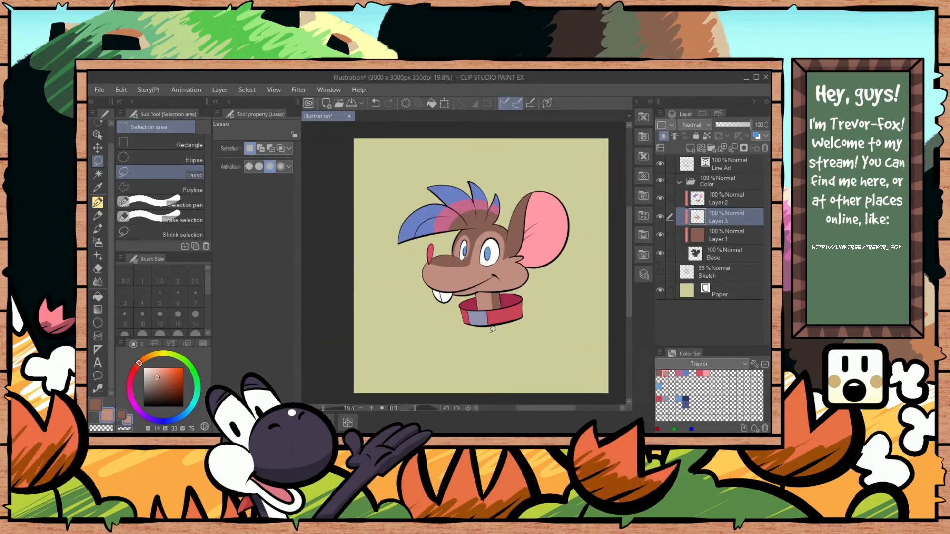
{"action": "scroll", "coordinate": [473, 295], "scroll_direction": "up", "scroll_amount": 1}
{"action": "left_click", "coordinate": [690, 181]}
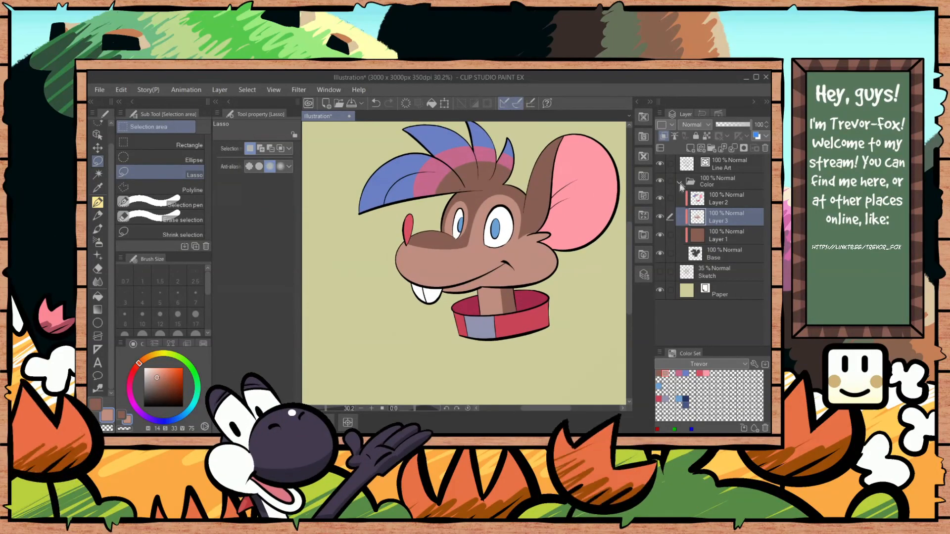
Step: Ink a short black eyebrow above each eye on the Line Art layer with the size 30 Fat Maru brush, redoing a stroke once
{"action": "left_click_drag", "start_coordinate": [493, 248], "coordinate": [484, 279]}
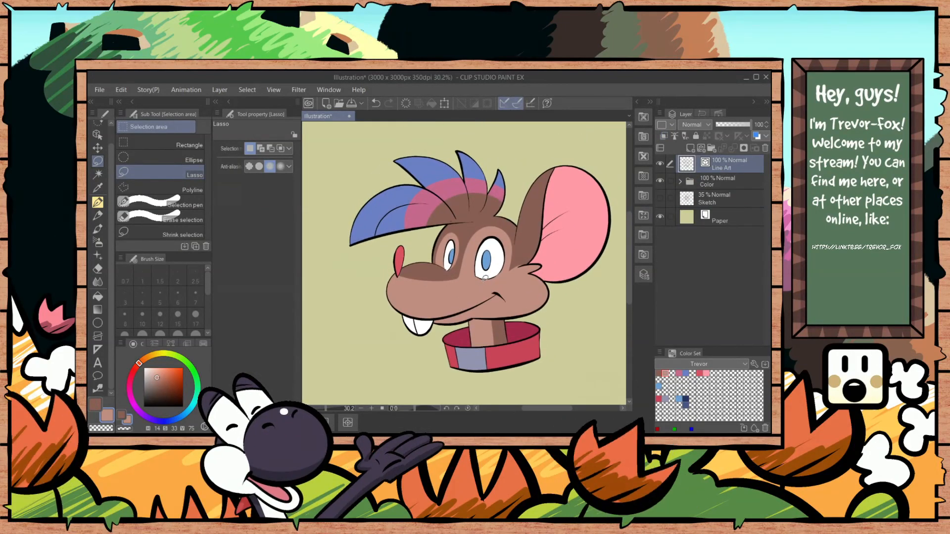
{"action": "key", "text": "p"}
{"action": "left_click_drag", "start_coordinate": [151, 394], "coordinate": [142, 410]}
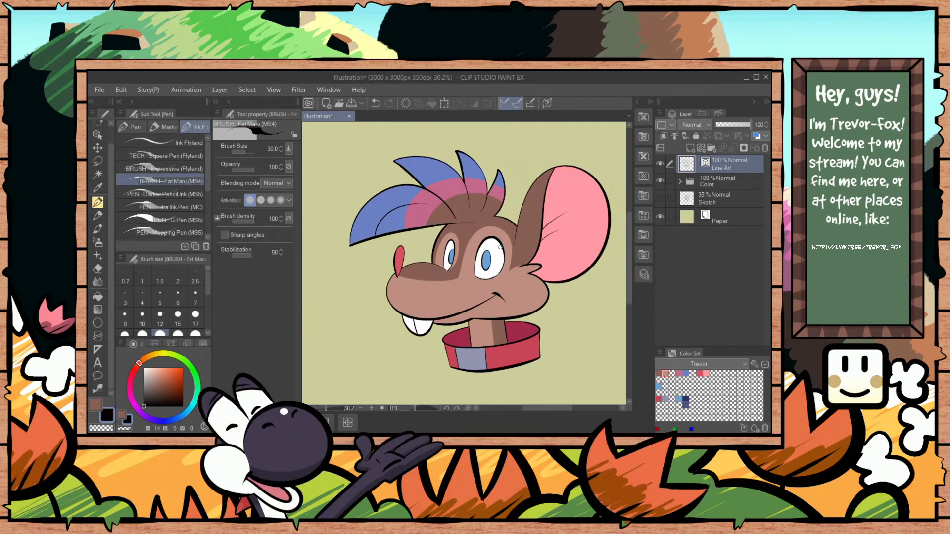
{"action": "left_click_drag", "start_coordinate": [484, 226], "coordinate": [507, 239]}
{"action": "key", "text": "ctrl+z"}
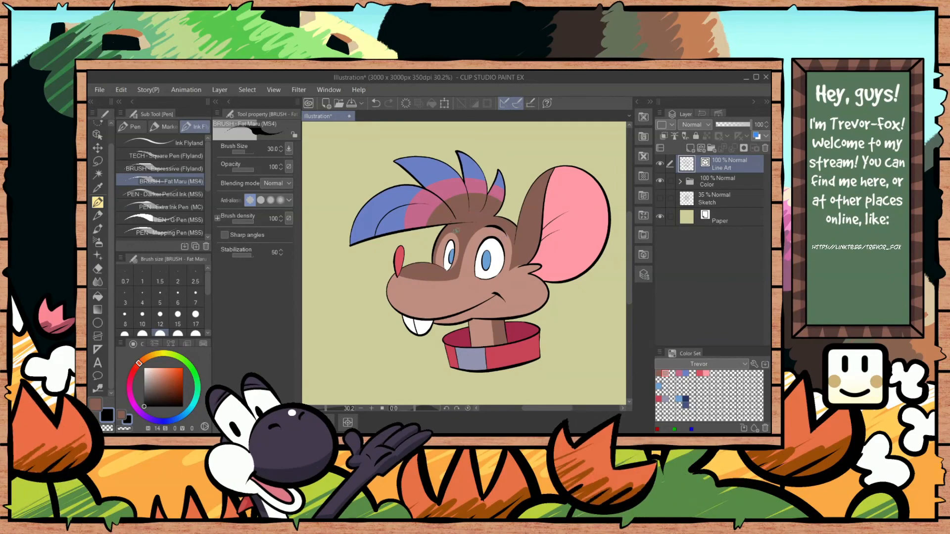
{"action": "left_click_drag", "start_coordinate": [444, 238], "coordinate": [455, 230]}
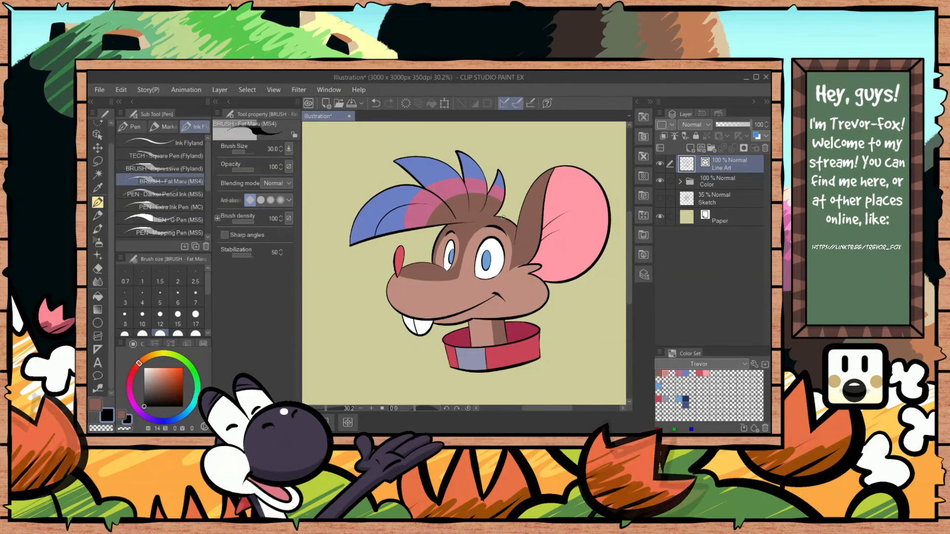
{"action": "scroll", "coordinate": [501, 301], "scroll_direction": "down", "scroll_amount": 4}
{"action": "left_click_drag", "start_coordinate": [498, 302], "coordinate": [468, 293]}
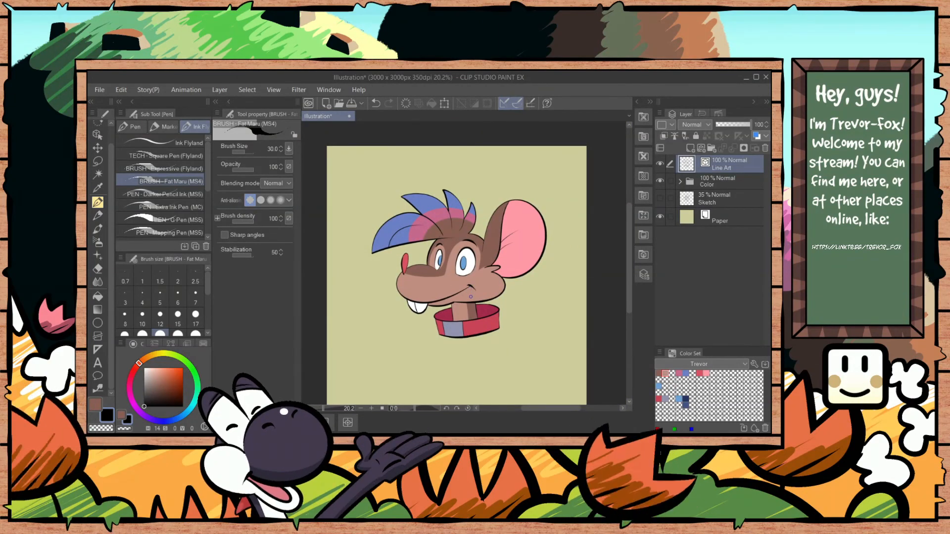
{"action": "mouse_move", "coordinate": [487, 304]}
{"action": "left_mouse_down"}
{"action": "mouse_move", "coordinate": [496, 292]}
{"action": "mouse_move", "coordinate": [488, 303]}
{"action": "left_mouse_up"}
{"action": "scroll", "coordinate": [488, 304], "scroll_direction": "down", "scroll_amount": 3}
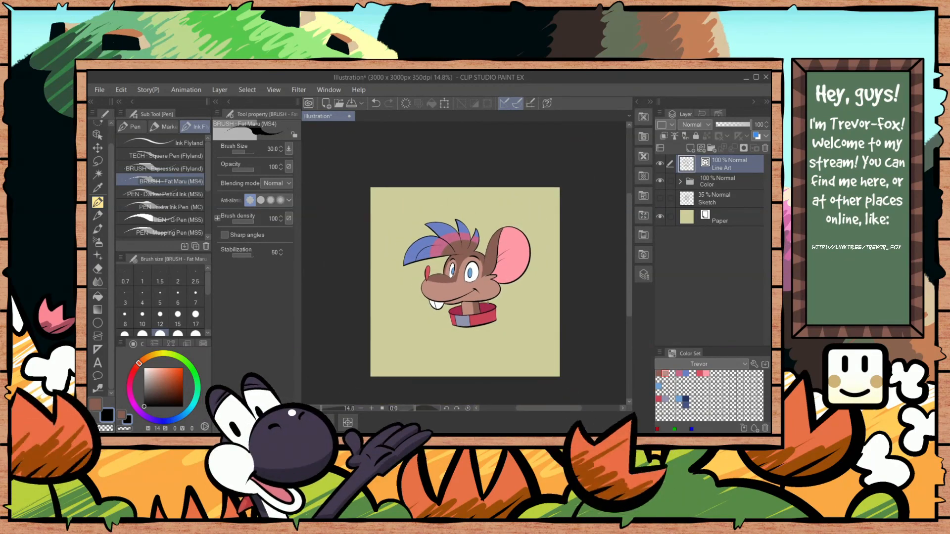
{"action": "scroll", "coordinate": [506, 296], "scroll_direction": "up", "scroll_amount": 1}
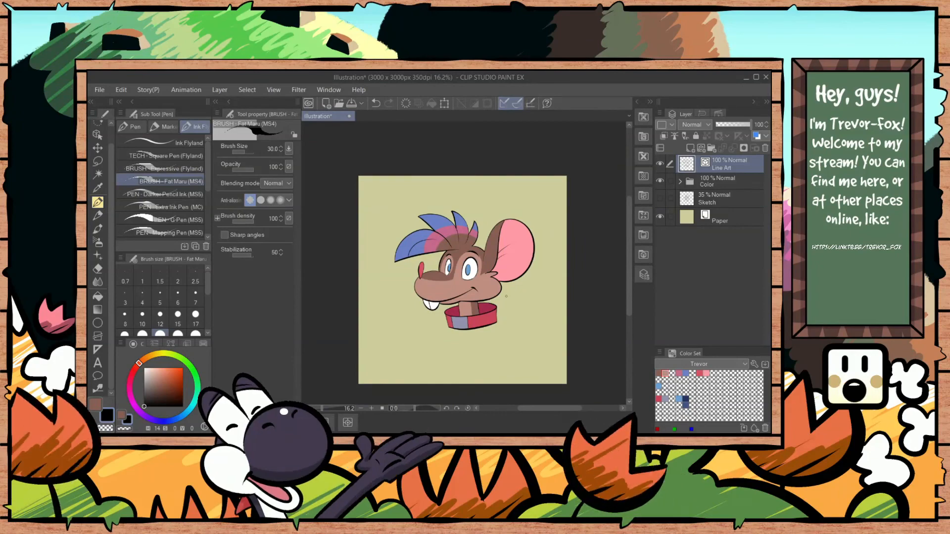